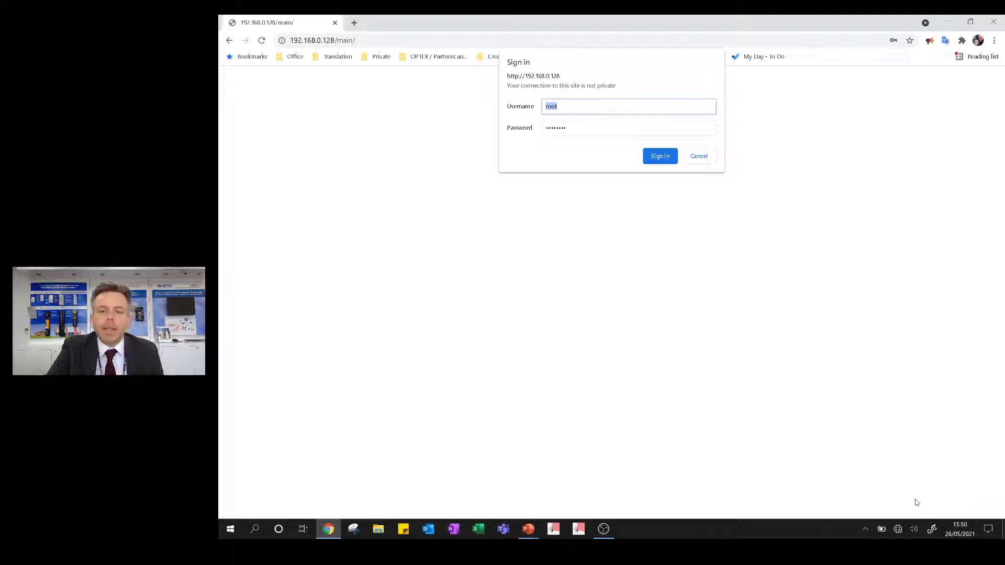
- Sign in to the detector's web interface with the prefilled login details
{"action": "key", "text": "Return"}
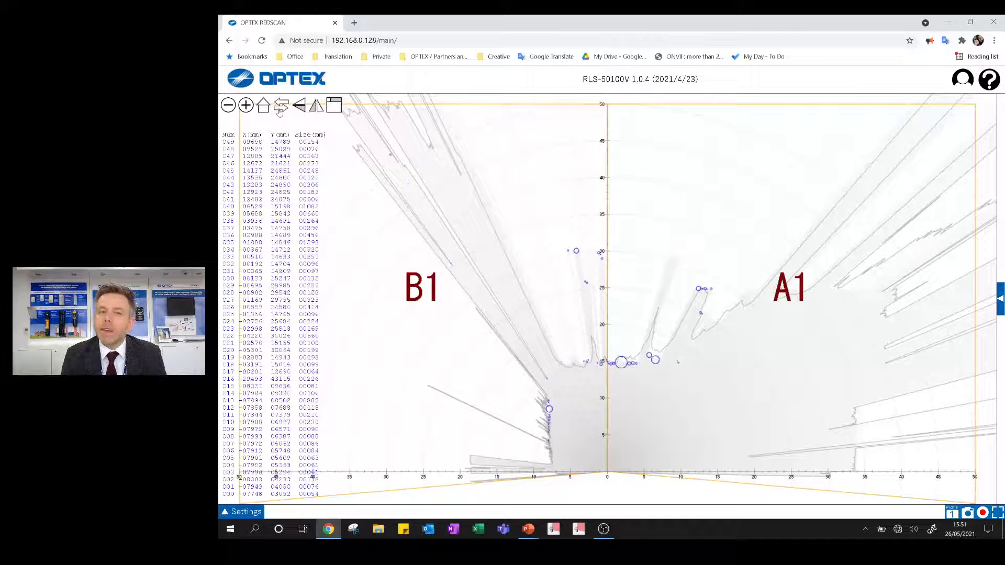
- Check the camera view and the vertically and horizontally flipped detection maps, returning each to the original scan view
{"action": "left_click", "coordinate": [280, 109]}
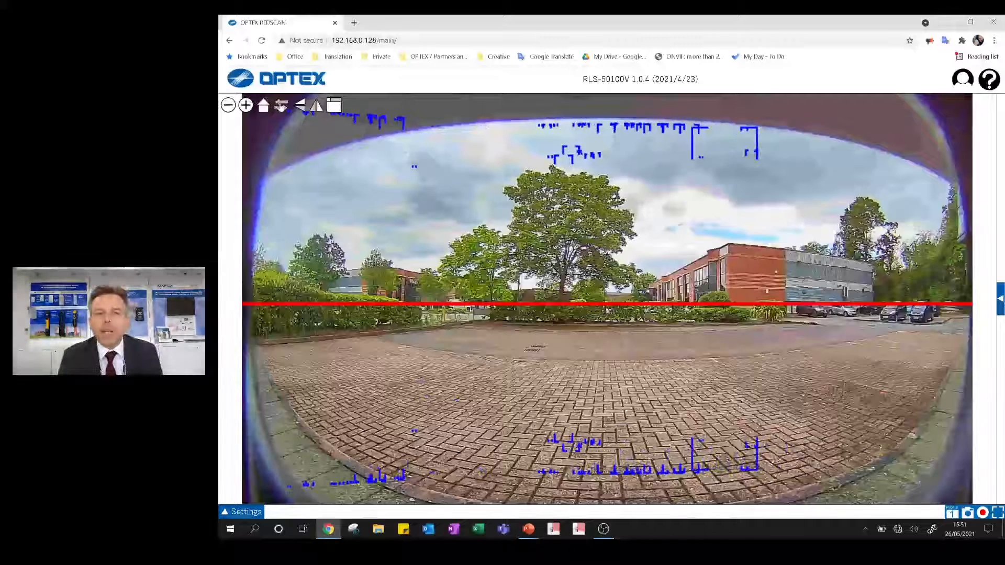
{"action": "left_click", "coordinate": [281, 107]}
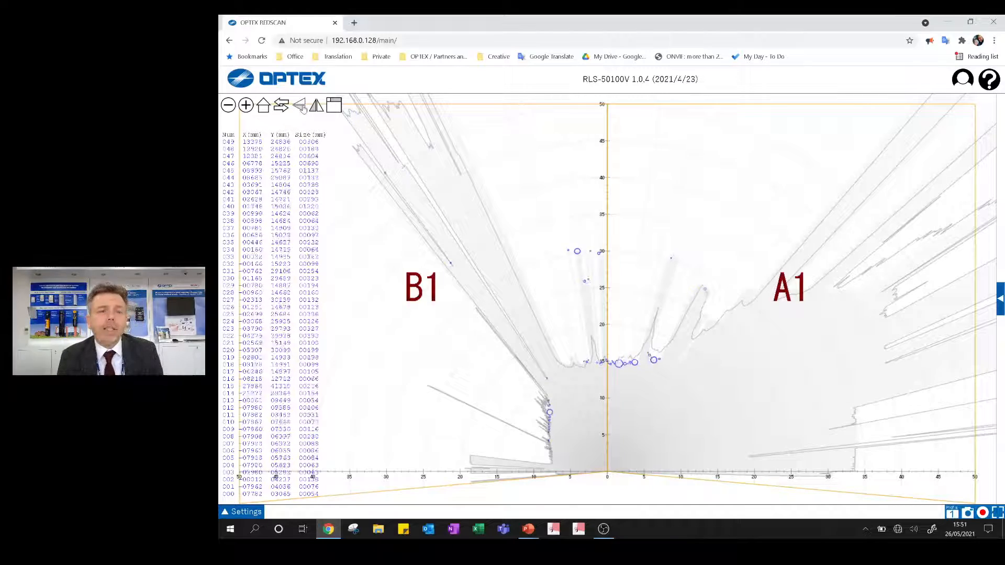
{"action": "left_click", "coordinate": [302, 108]}
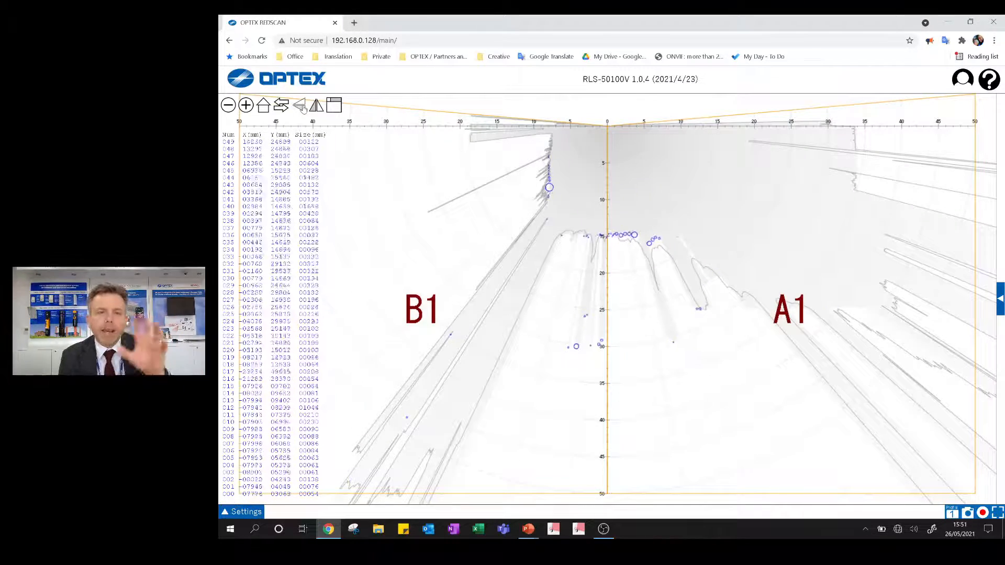
{"action": "left_click", "coordinate": [303, 108]}
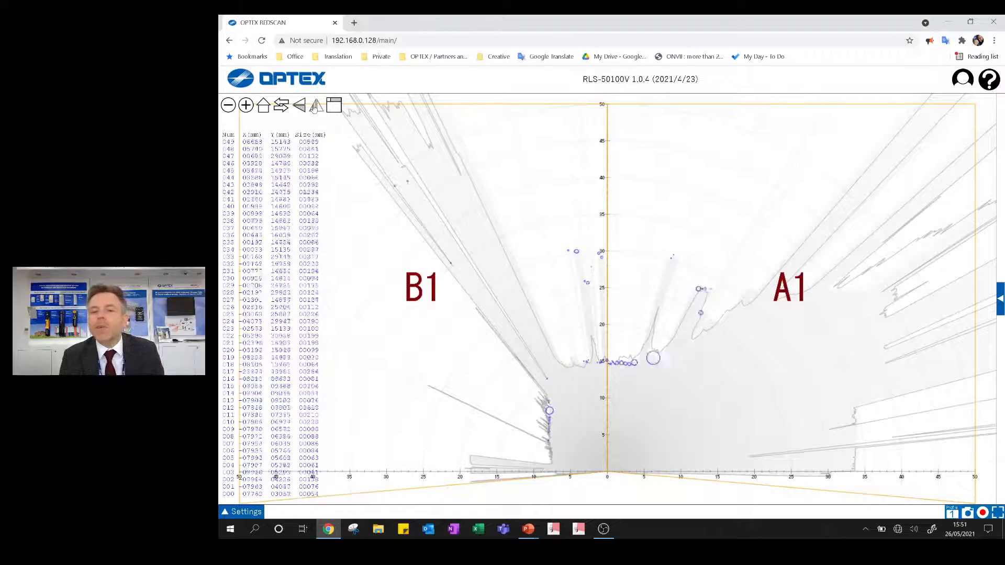
{"action": "left_click", "coordinate": [316, 106]}
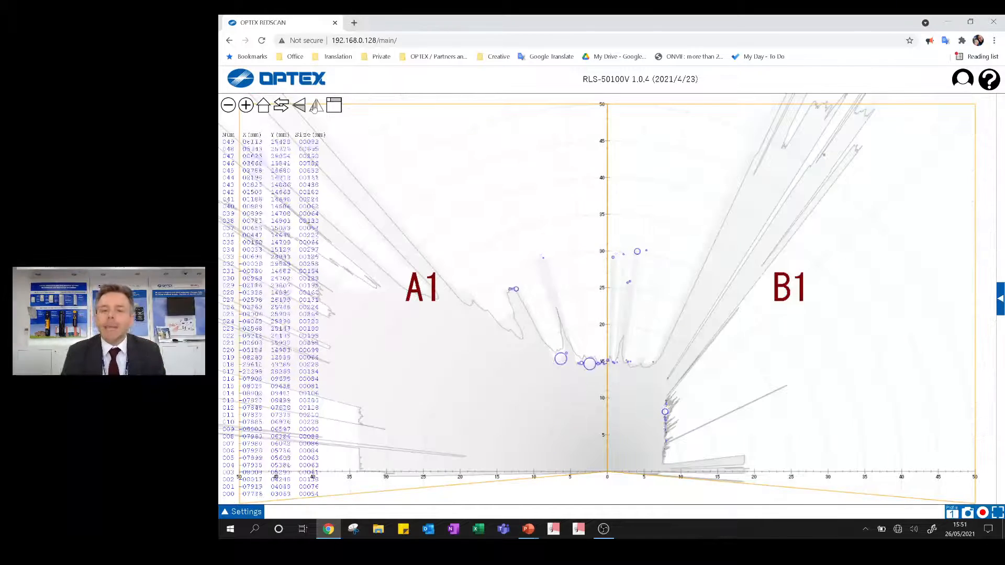
{"action": "left_click", "coordinate": [315, 107]}
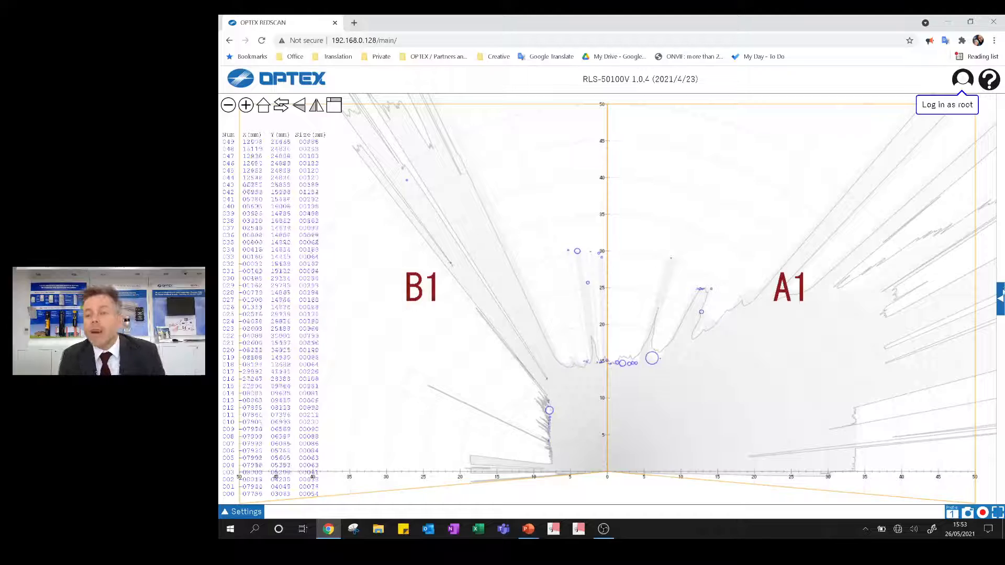
- Show the detector's status panel and open the Detection area settings of Detection profile 1
{"action": "left_click", "coordinate": [1000, 297]}
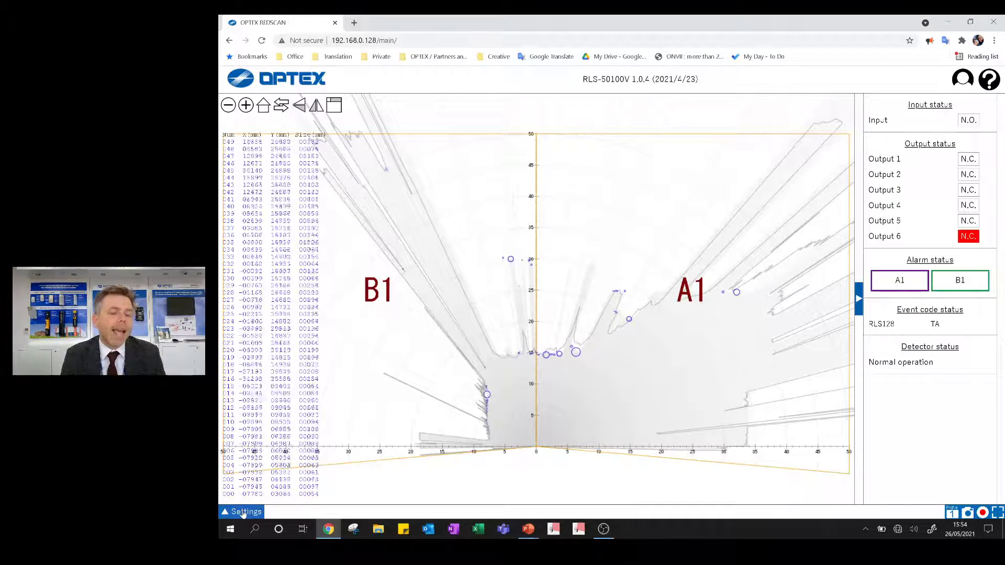
{"action": "left_click", "coordinate": [243, 512]}
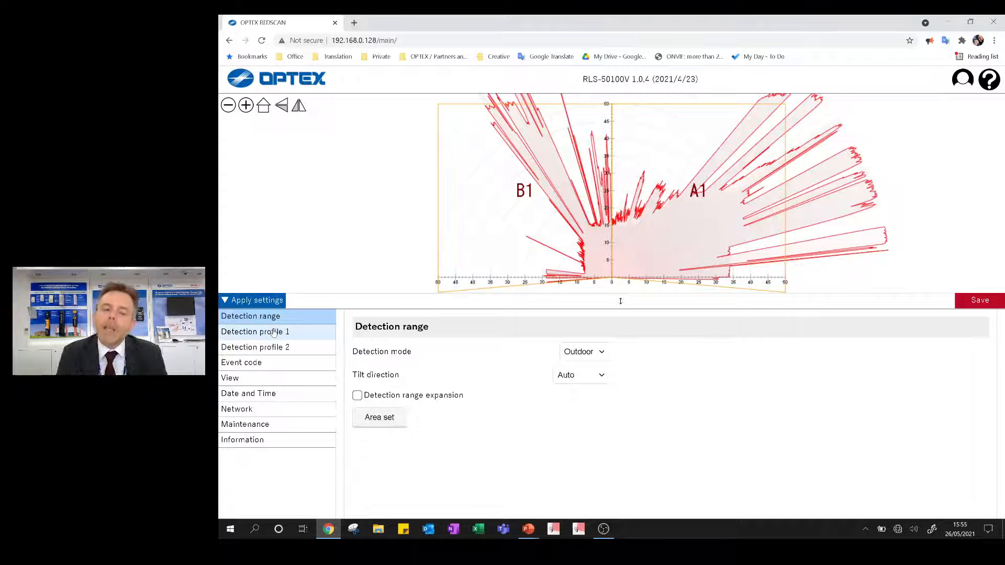
{"action": "left_click", "coordinate": [273, 332]}
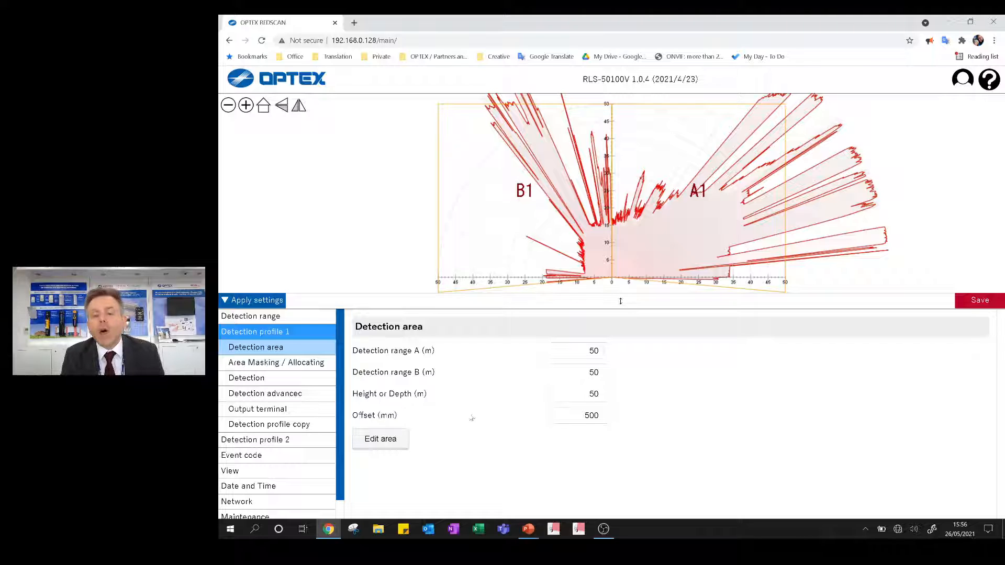
- Try cropping the profile's sensing area with one line across zone A1 and another along its outer side
{"action": "left_click", "coordinate": [376, 439]}
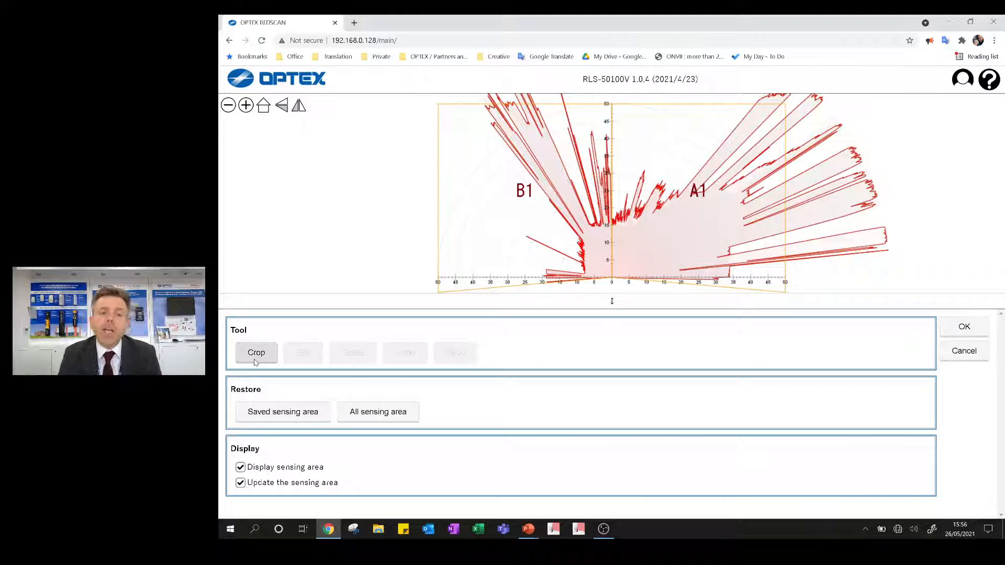
{"action": "left_click", "coordinate": [270, 358]}
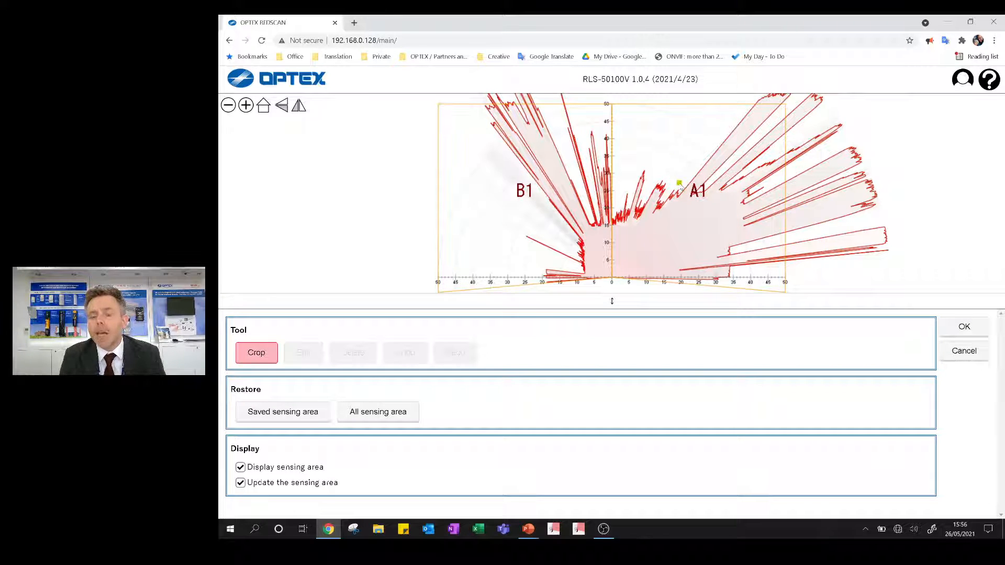
{"action": "left_click", "coordinate": [680, 185]}
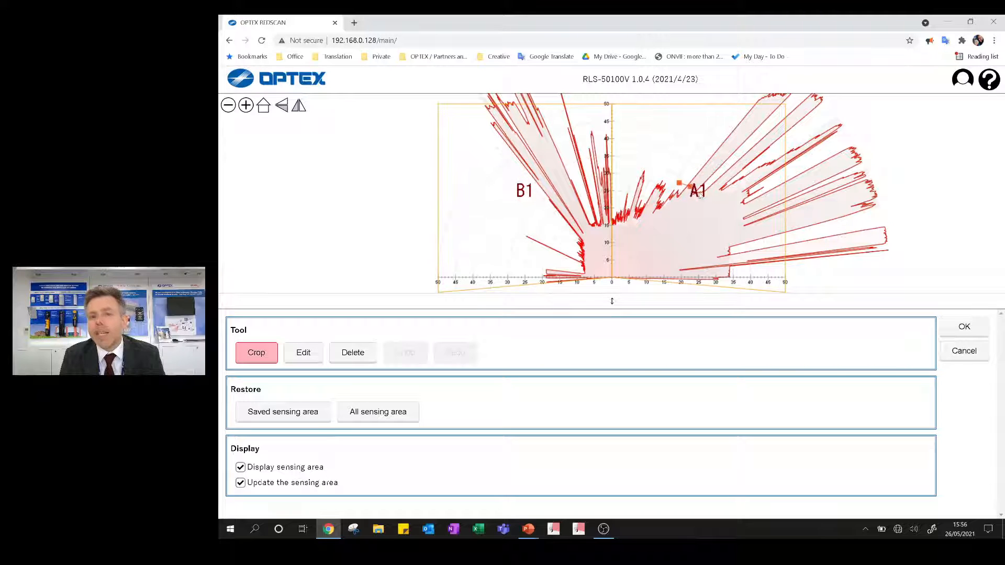
{"action": "left_click", "coordinate": [740, 213]}
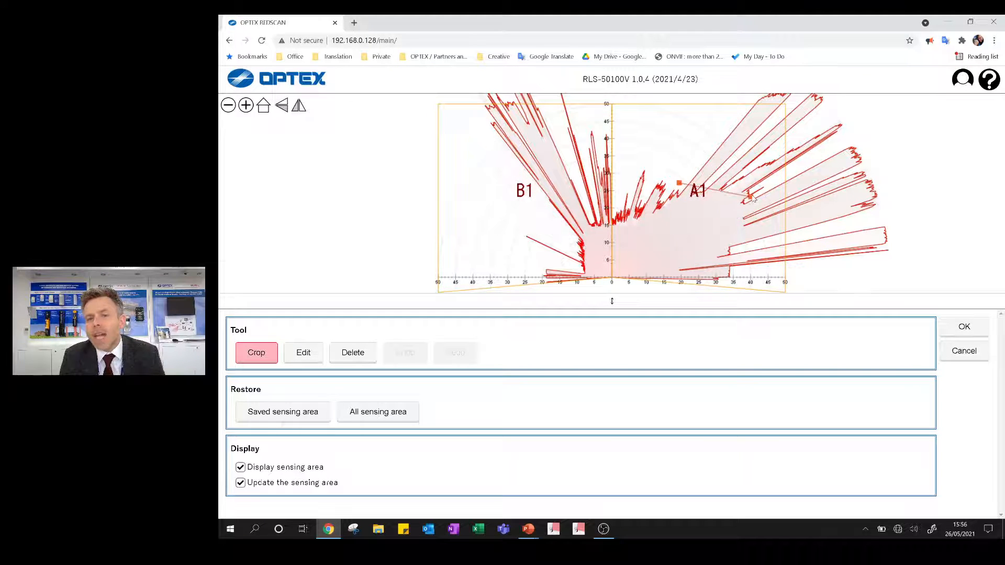
{"action": "left_click", "coordinate": [764, 188]}
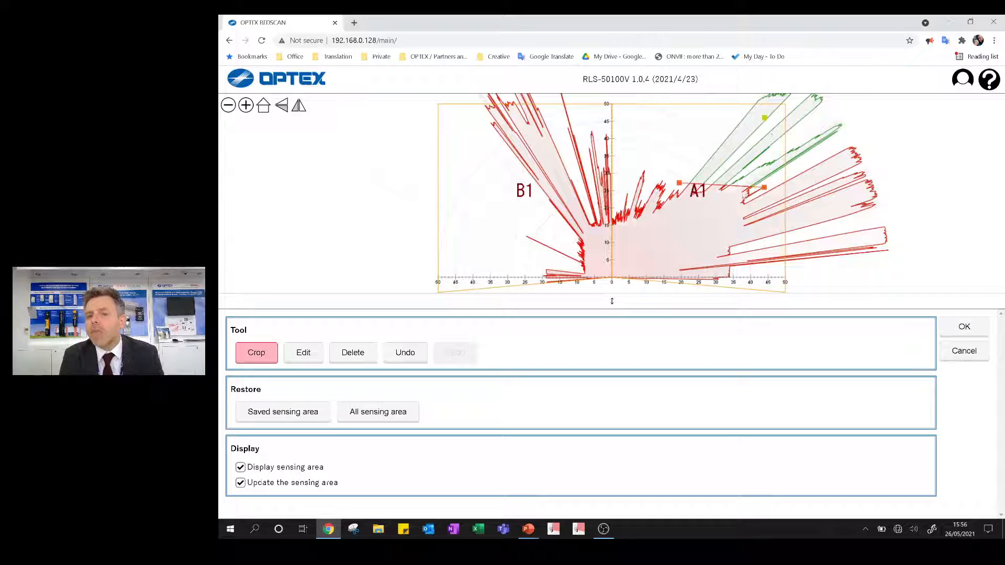
{"action": "left_click", "coordinate": [779, 176]}
{"action": "left_click", "coordinate": [773, 207]}
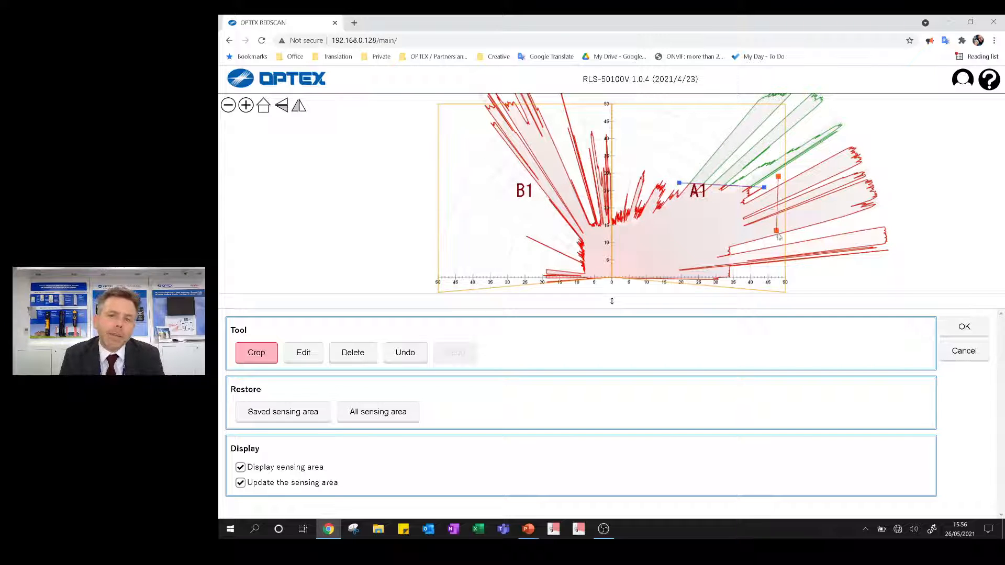
{"action": "left_click", "coordinate": [781, 239]}
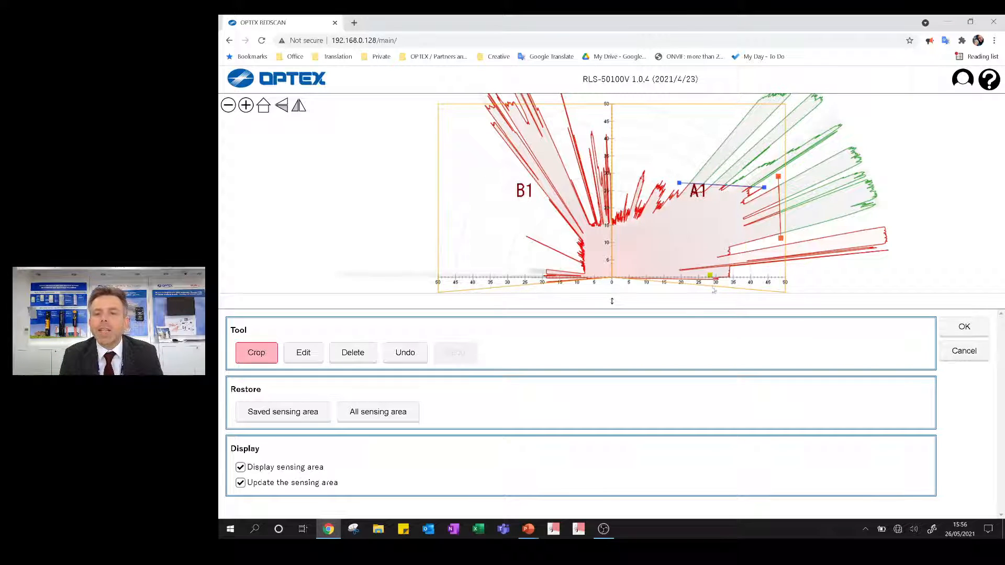
- Try cropping to about 23 m on side A, 11 m depth and 6 m on side B, and discard the area edits
{"action": "left_click", "coordinate": [707, 260]}
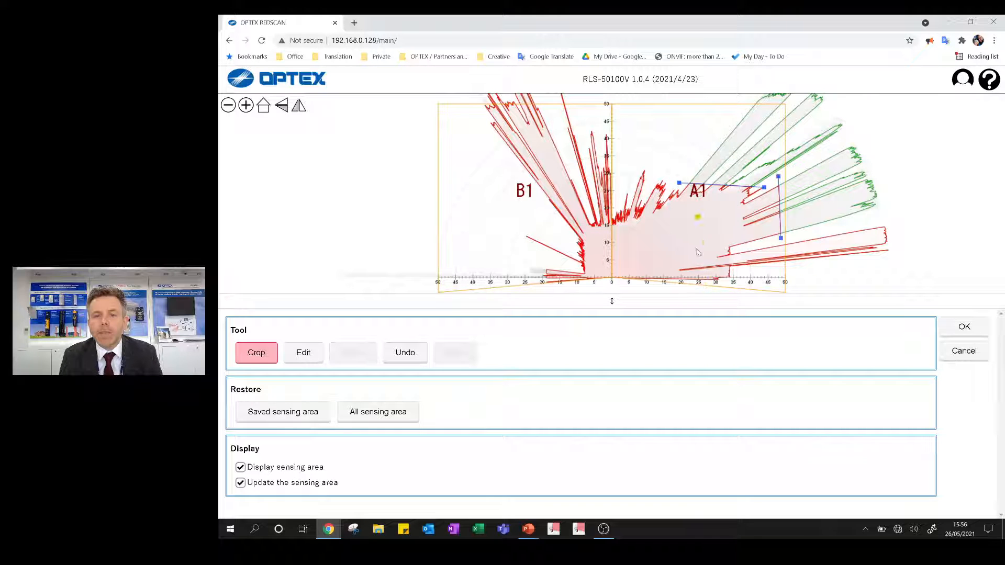
{"action": "left_click_drag", "start_coordinate": [702, 301], "coordinate": [695, 320]}
{"action": "left_click", "coordinate": [702, 303]}
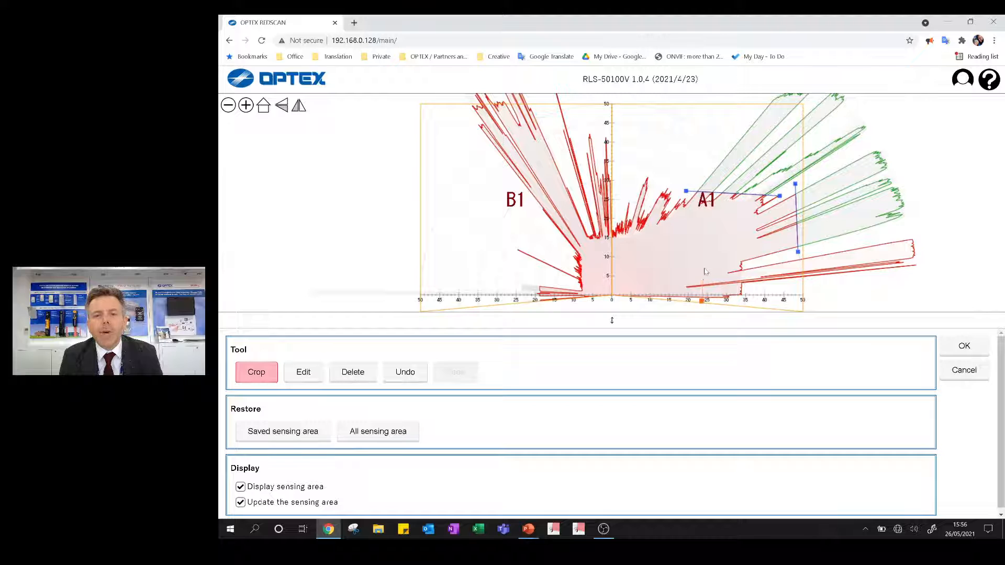
{"action": "left_click", "coordinate": [702, 187]}
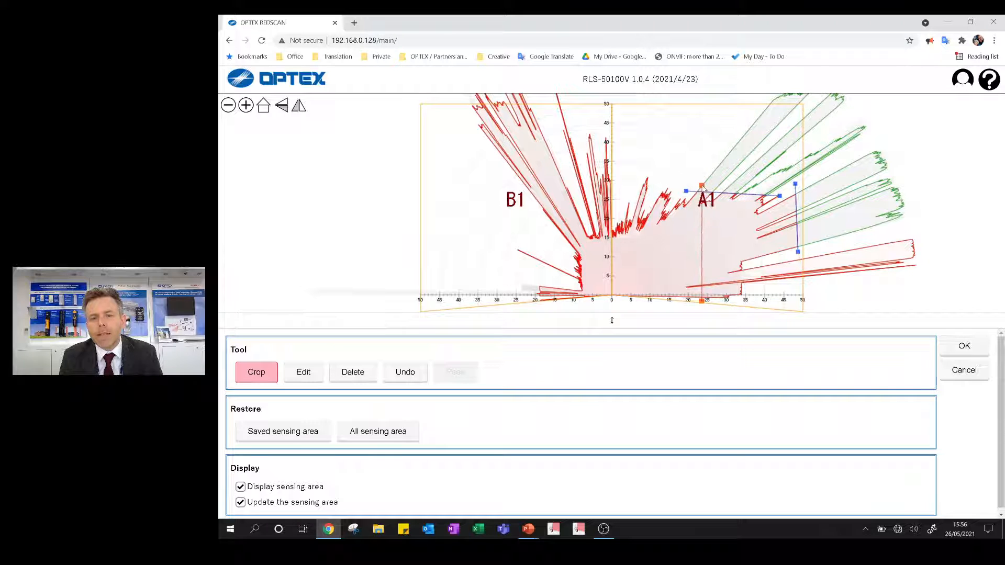
{"action": "left_click", "coordinate": [546, 252]}
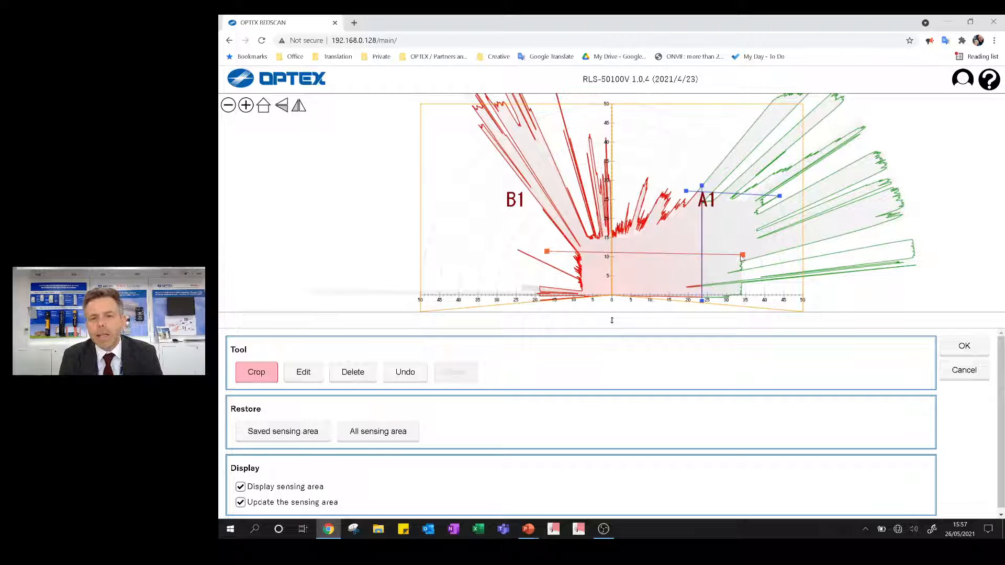
{"action": "left_click", "coordinate": [745, 255]}
{"action": "left_click", "coordinate": [556, 287]}
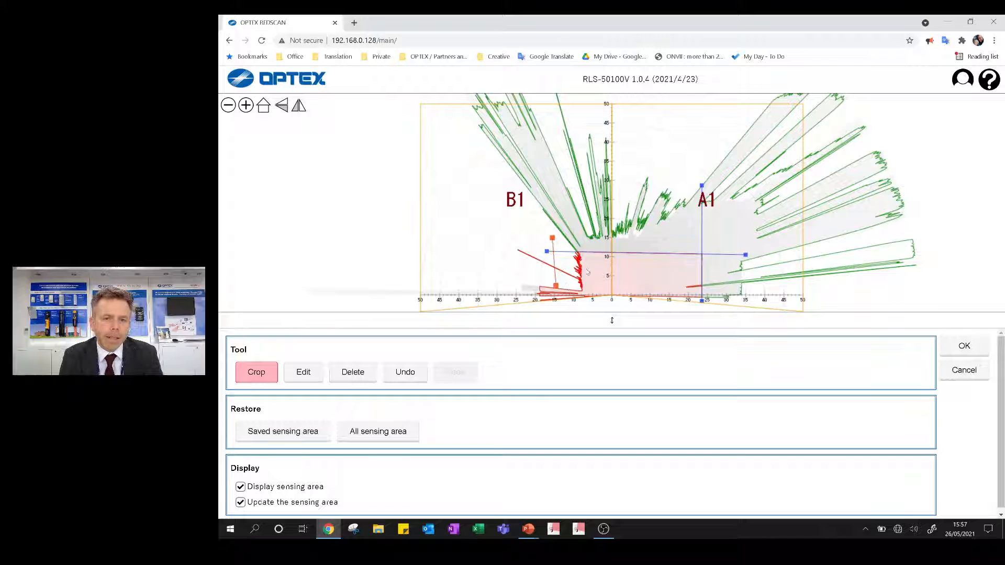
{"action": "left_click", "coordinate": [587, 303]}
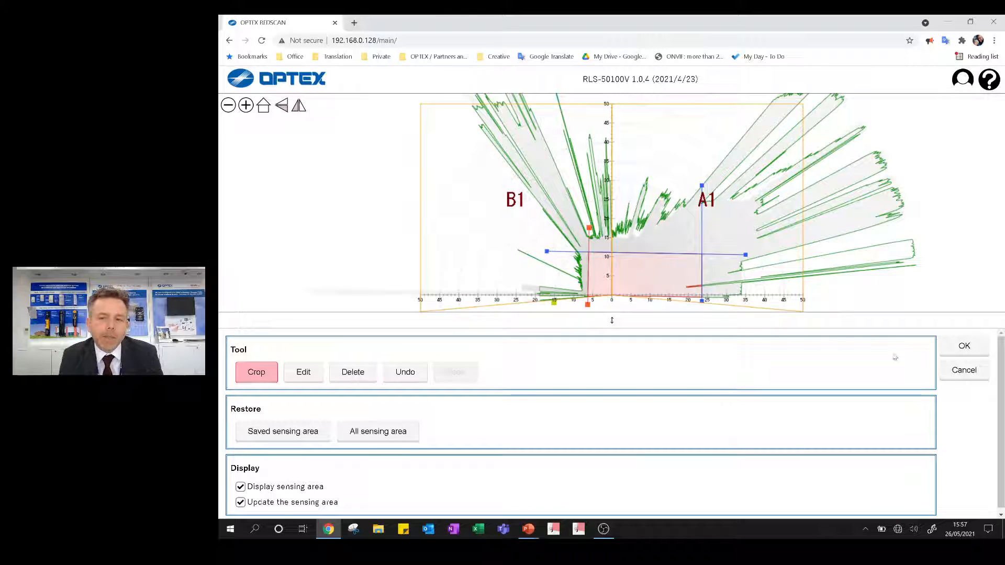
{"action": "left_click", "coordinate": [964, 370]}
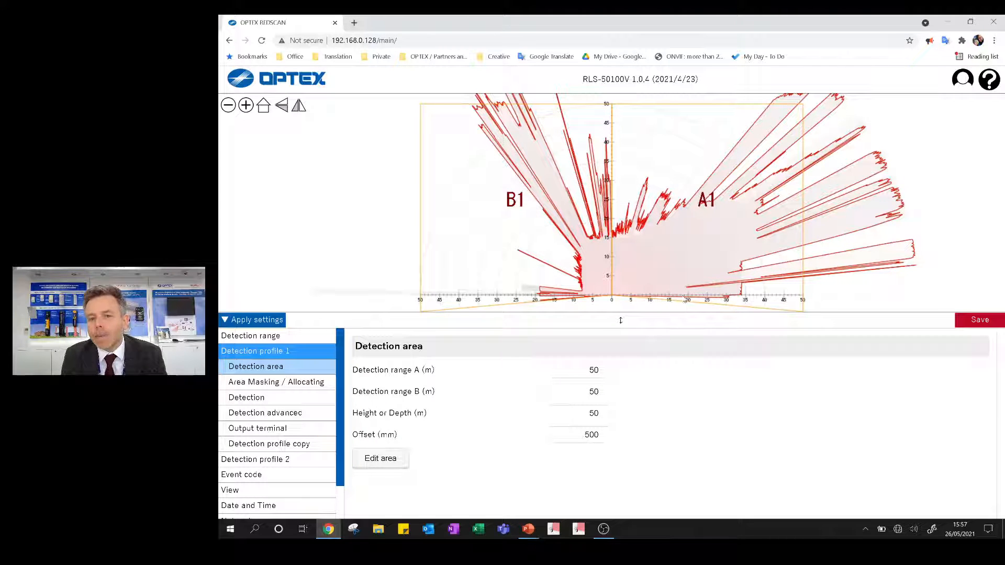
- Set detection range A to 17 m, range B to 7 m, height or depth to 13 m and offset to 1000 mm
{"action": "double_click", "coordinate": [594, 370]}
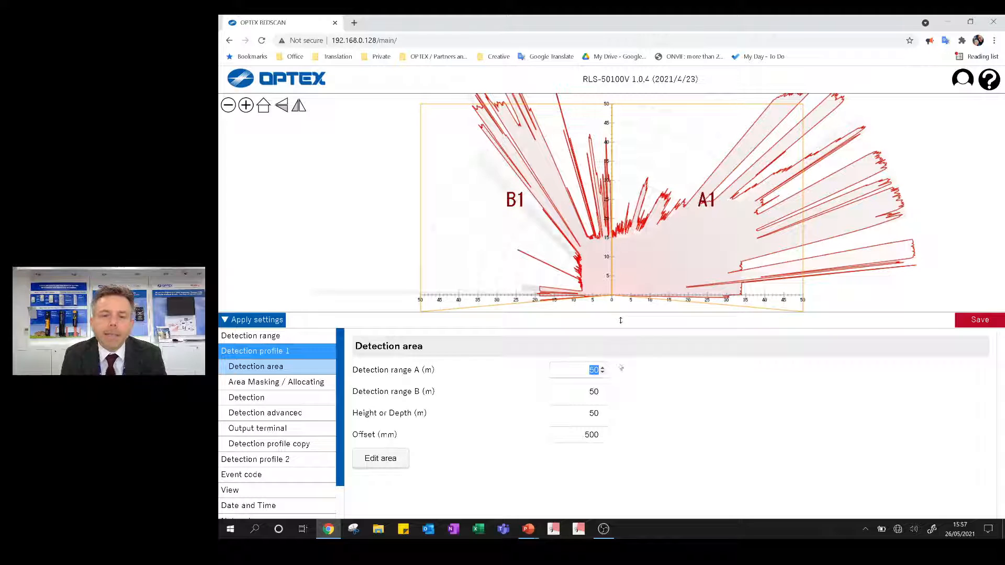
{"action": "type", "text": "17"}
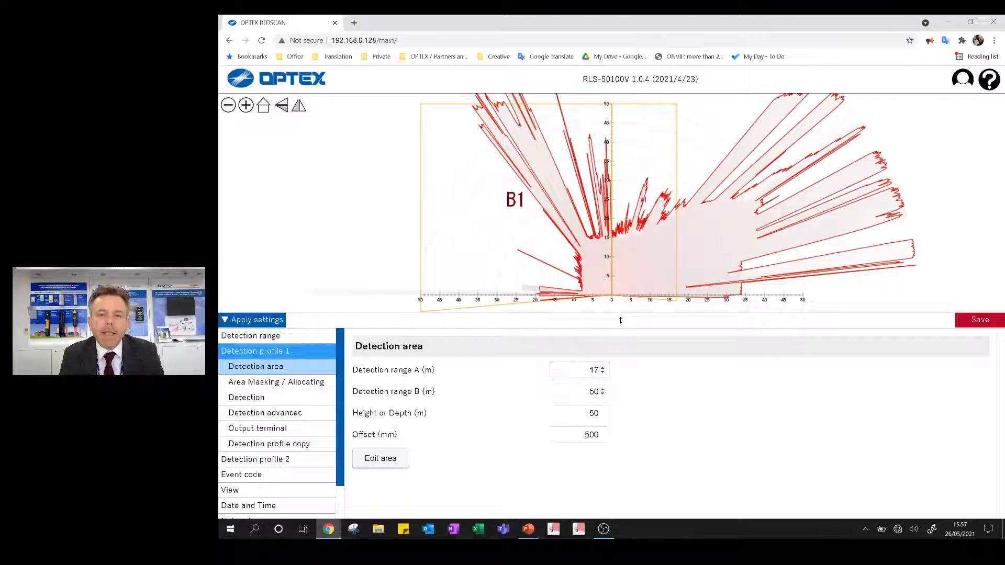
{"action": "key", "text": "Tab"}
{"action": "type", "text": "7"}
{"action": "key", "text": "Return"}
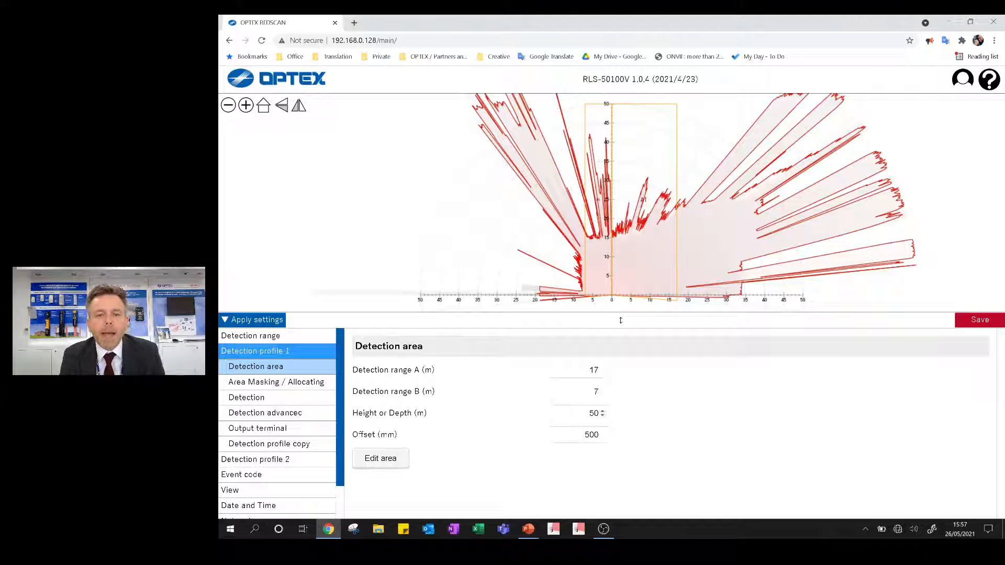
{"action": "double_click", "coordinate": [594, 413]}
{"action": "type", "text": "13"}
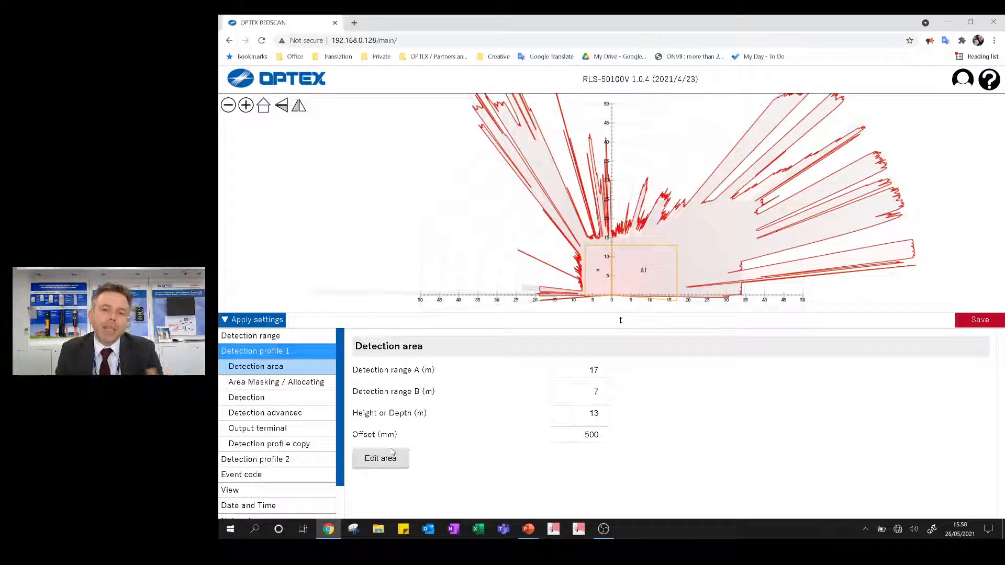
{"action": "double_click", "coordinate": [590, 435]}
{"action": "type", "text": "840"}
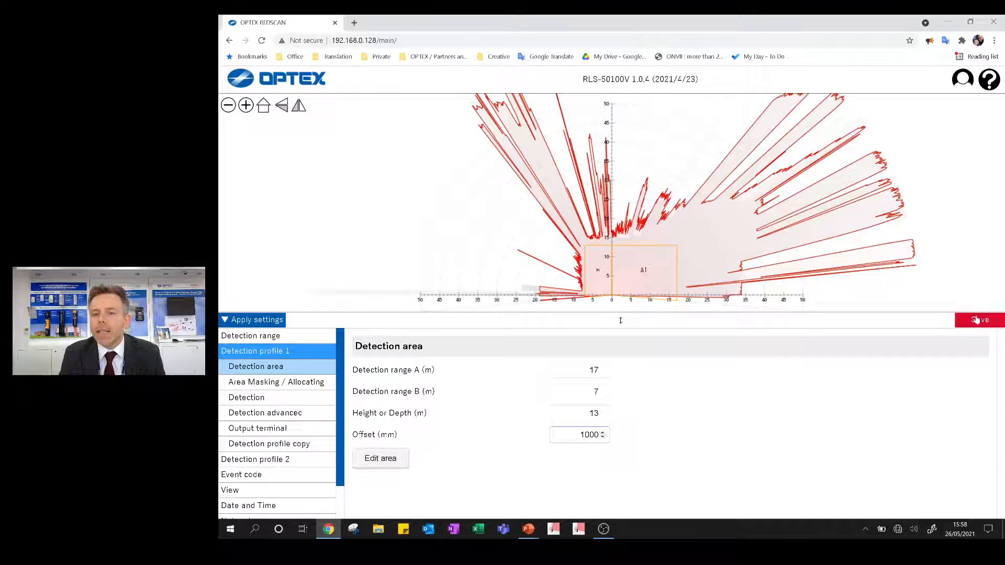
- Save the detection area values and apply the settings to the detector
{"action": "left_click", "coordinate": [975, 319]}
{"action": "left_click", "coordinate": [569, 317]}
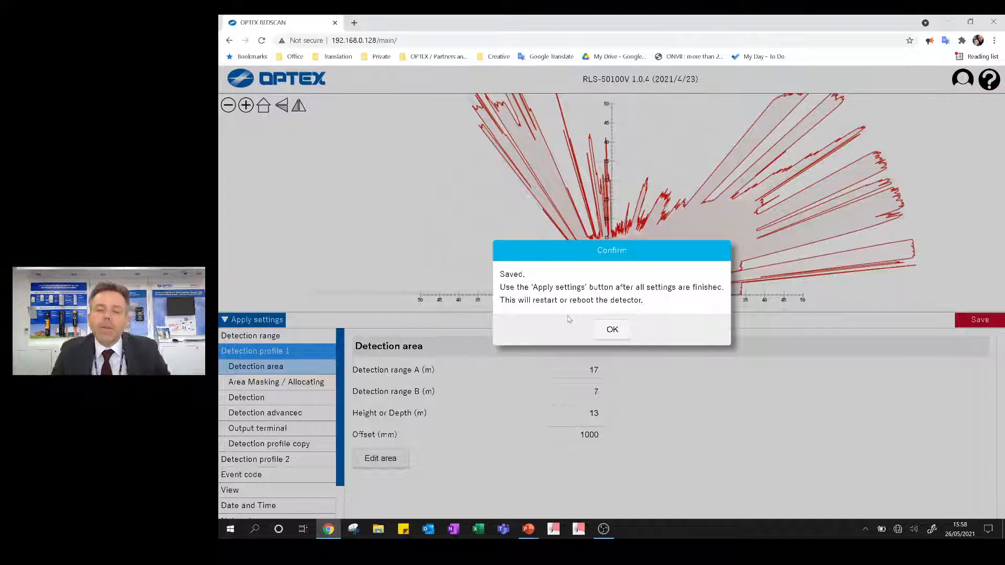
{"action": "left_click", "coordinate": [607, 331]}
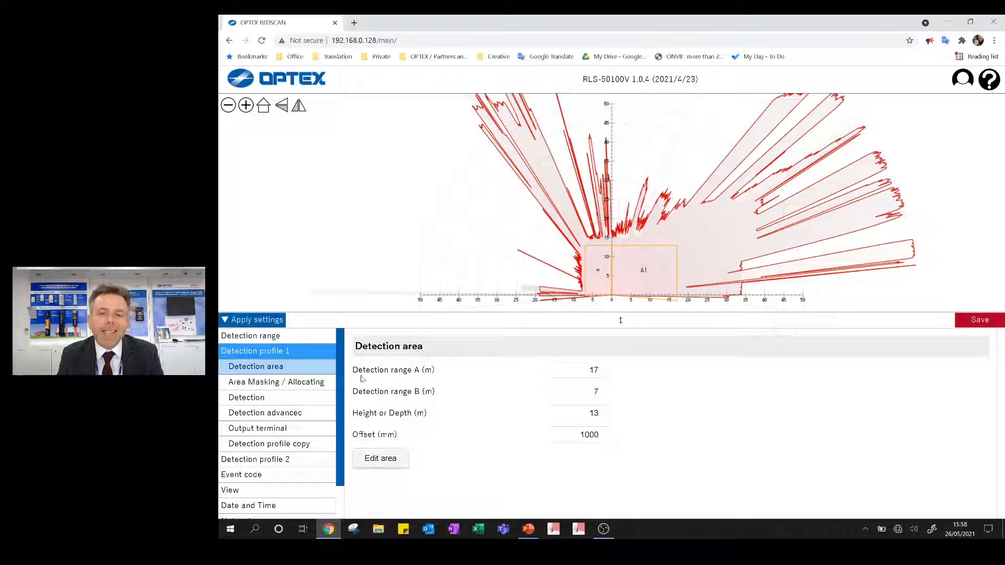
{"action": "left_click", "coordinate": [260, 321]}
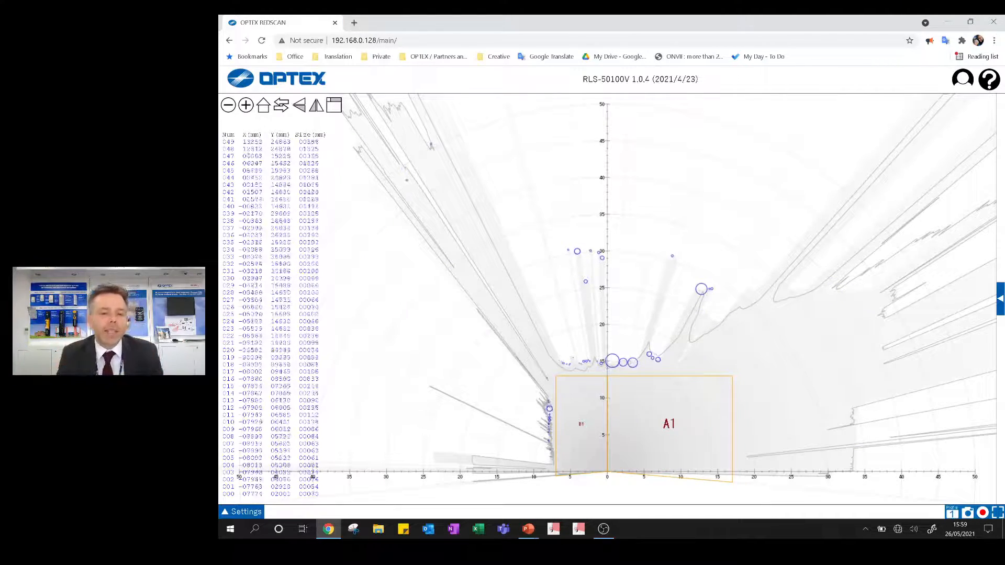
- Open the Area Masking / Allocating settings of Detection profile 1
{"action": "left_click", "coordinate": [236, 513]}
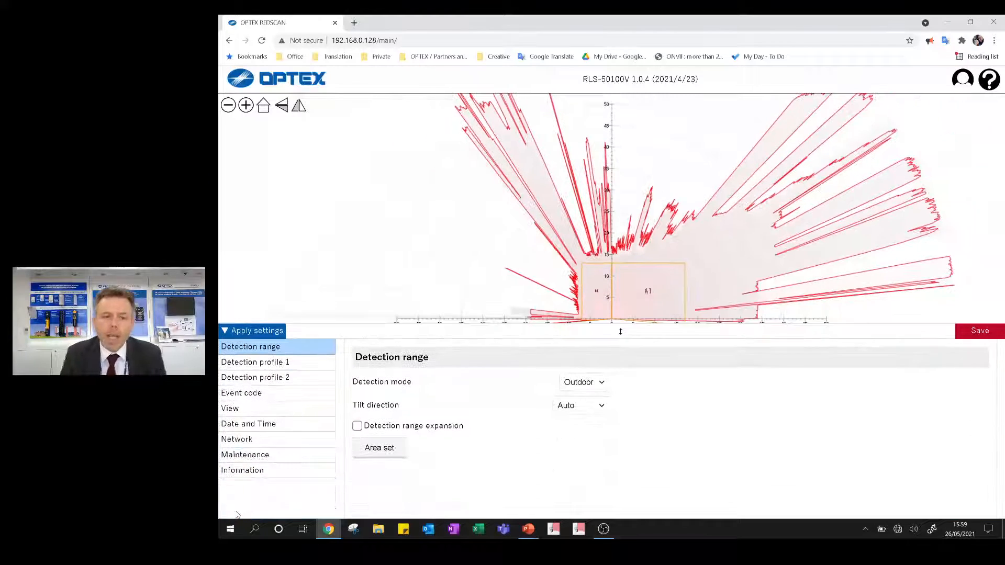
{"action": "left_click", "coordinate": [264, 337]}
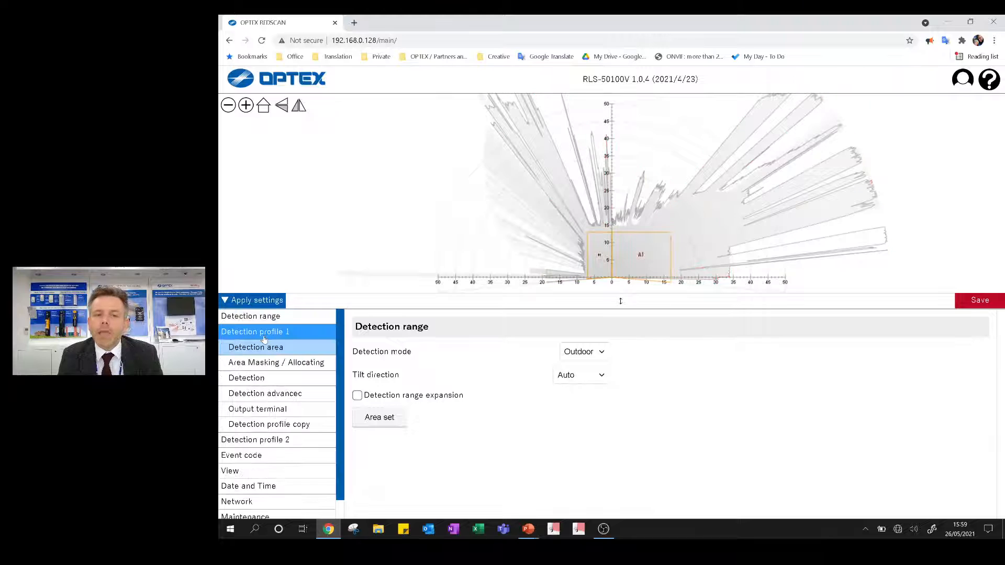
{"action": "left_click", "coordinate": [257, 364]}
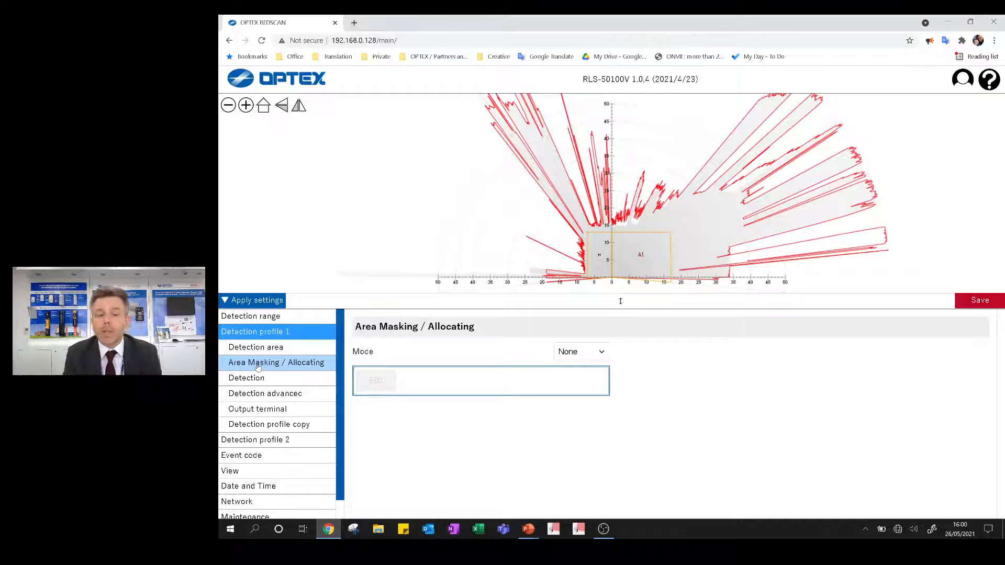
- Try multi detection sensitivity in the Detection settings of profile 1, turn it off, and leave the detection target at Mobile object
{"action": "left_click", "coordinate": [255, 381]}
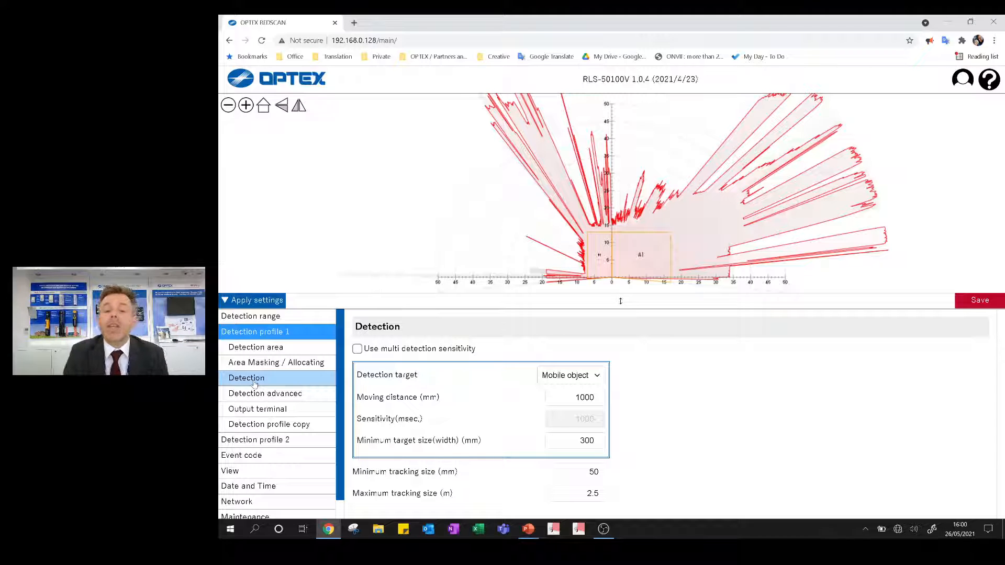
{"action": "left_click", "coordinate": [357, 349]}
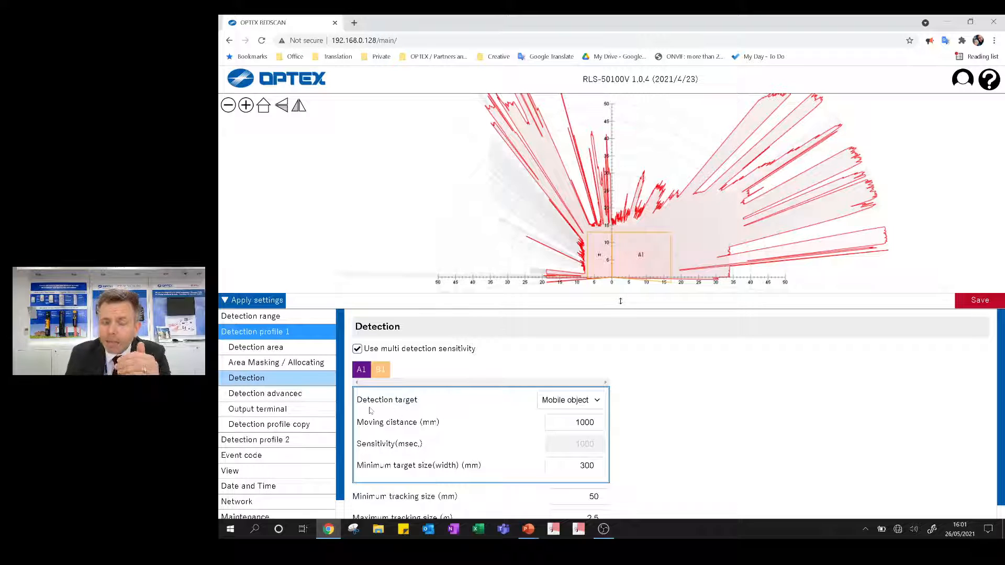
{"action": "left_click", "coordinate": [357, 349]}
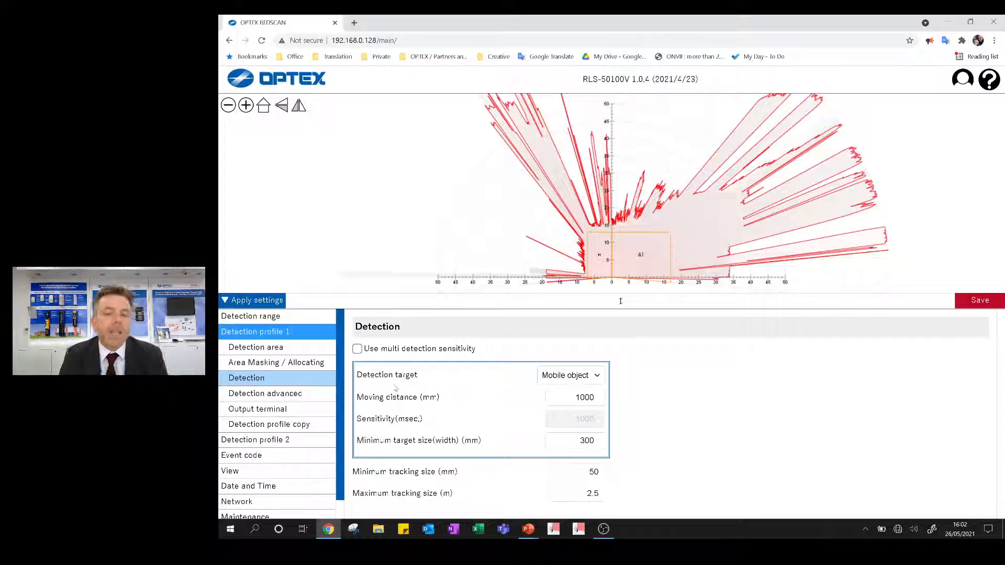
{"action": "left_click", "coordinate": [598, 380]}
{"action": "left_click", "coordinate": [583, 407]}
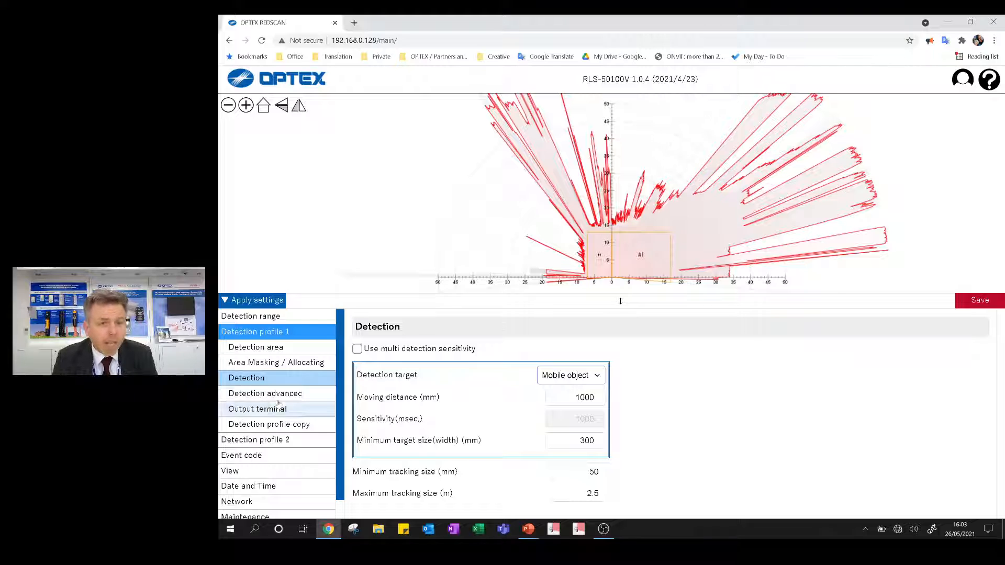
- Save the Detection settings of profile 1 and apply them to the detector
{"action": "left_click", "coordinate": [980, 300]}
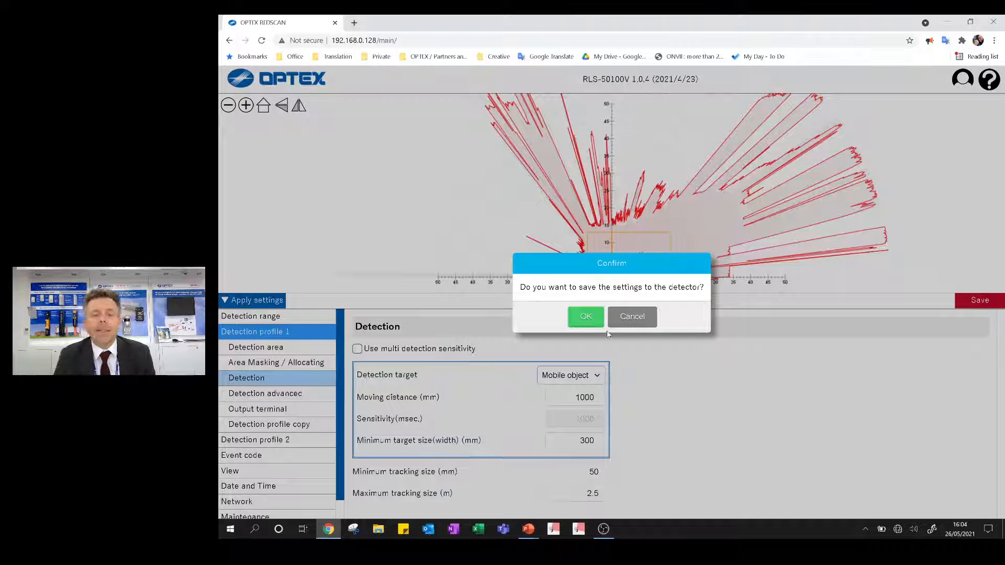
{"action": "left_click", "coordinate": [588, 322]}
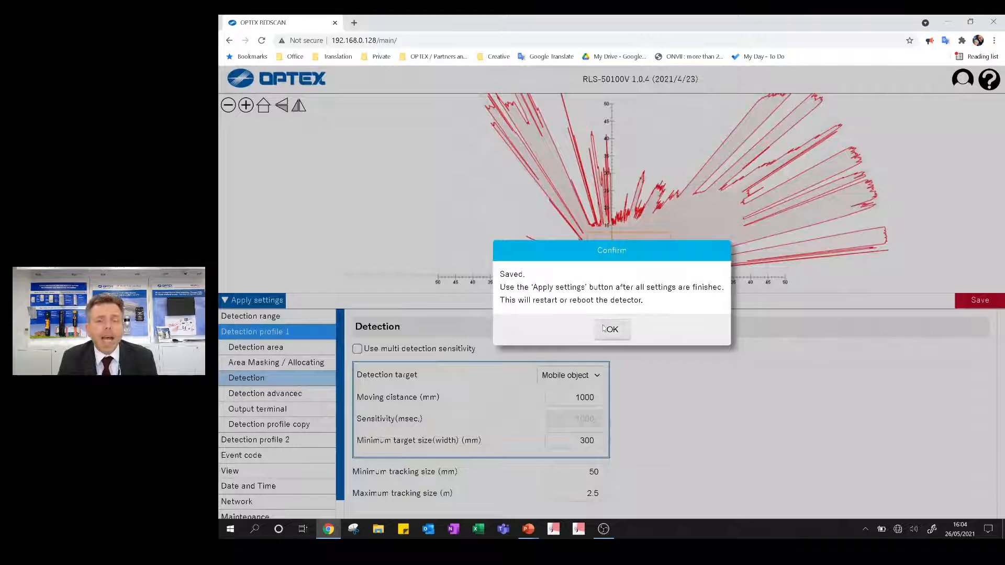
{"action": "left_click", "coordinate": [608, 328]}
{"action": "left_click", "coordinate": [249, 314]}
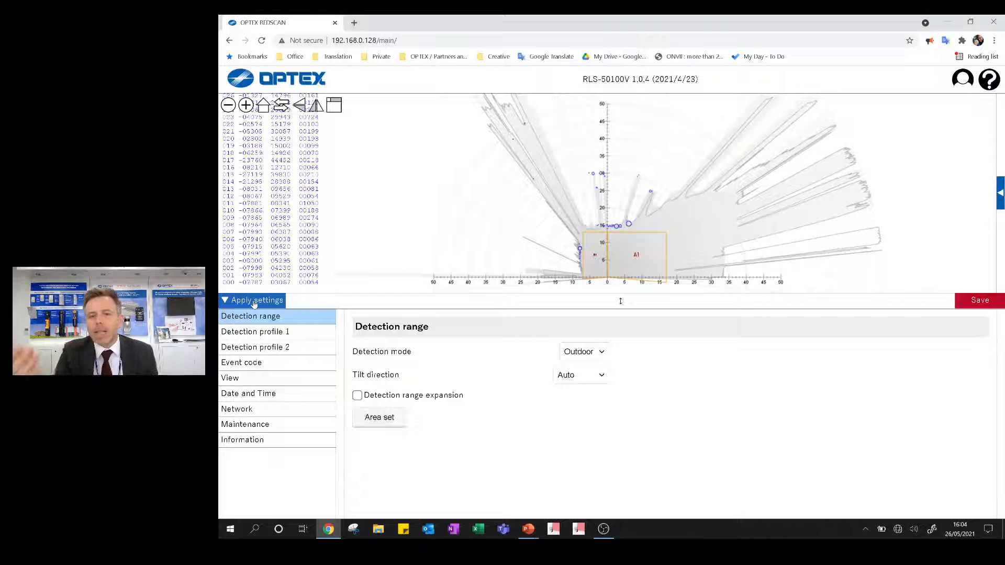
{"action": "left_click", "coordinate": [254, 301]}
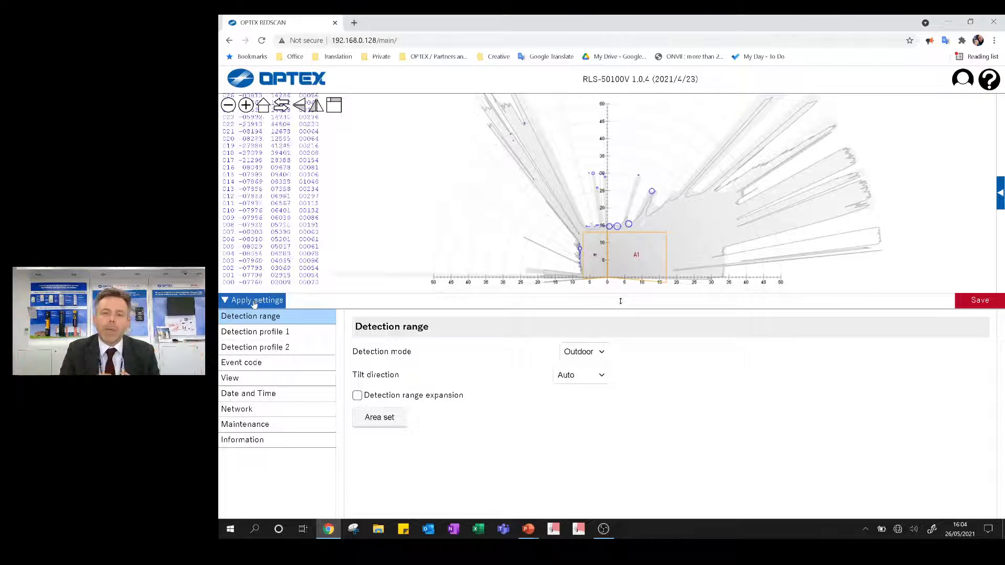
- Examine the Detection advanced settings of profile 1, including area adjustment, alarm duration, anti-masking, anti-rotating, laser window soiling and DQ output
{"action": "left_click", "coordinate": [254, 335]}
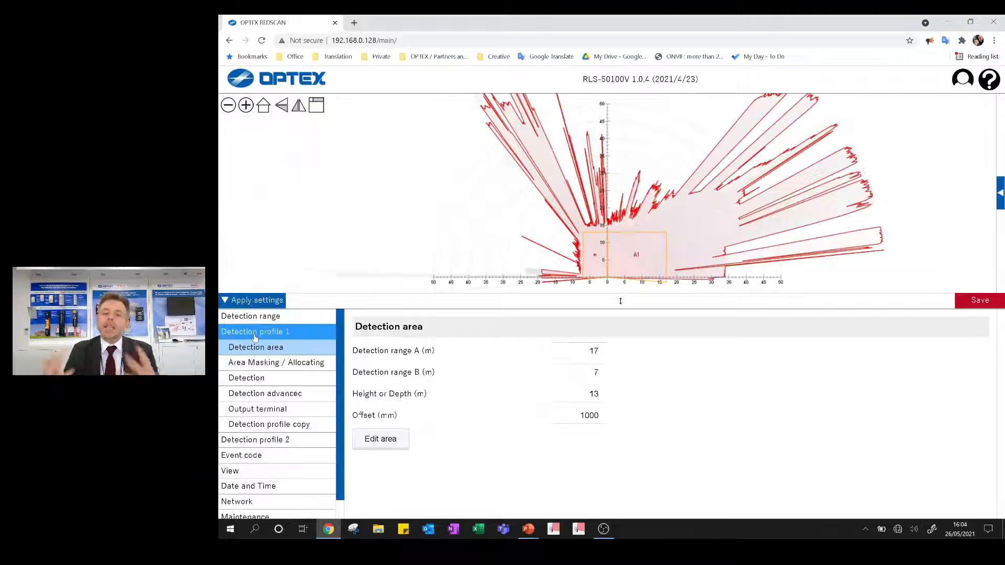
{"action": "left_click", "coordinate": [254, 394]}
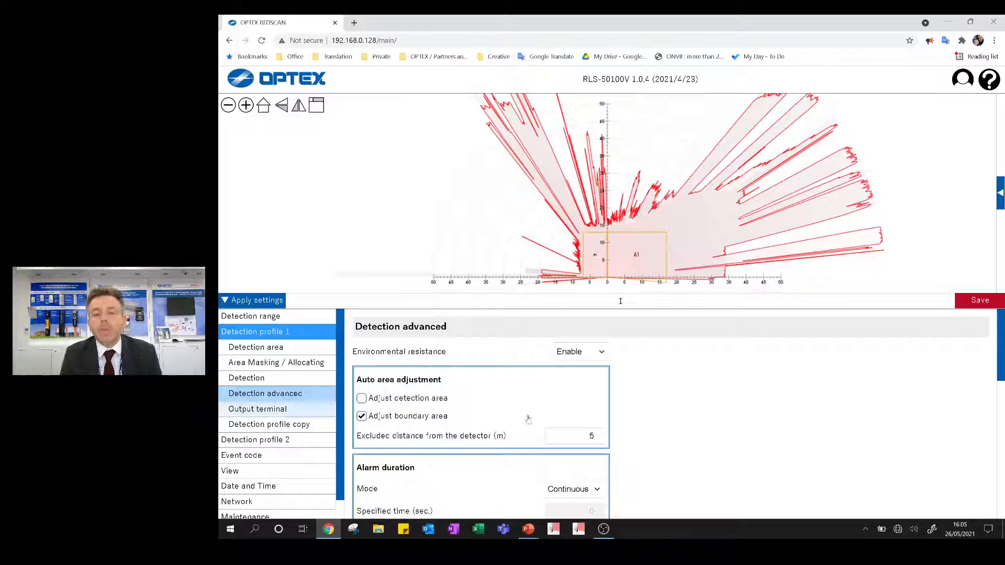
{"action": "scroll", "coordinate": [624, 399], "scroll_direction": "down", "scroll_amount": 3}
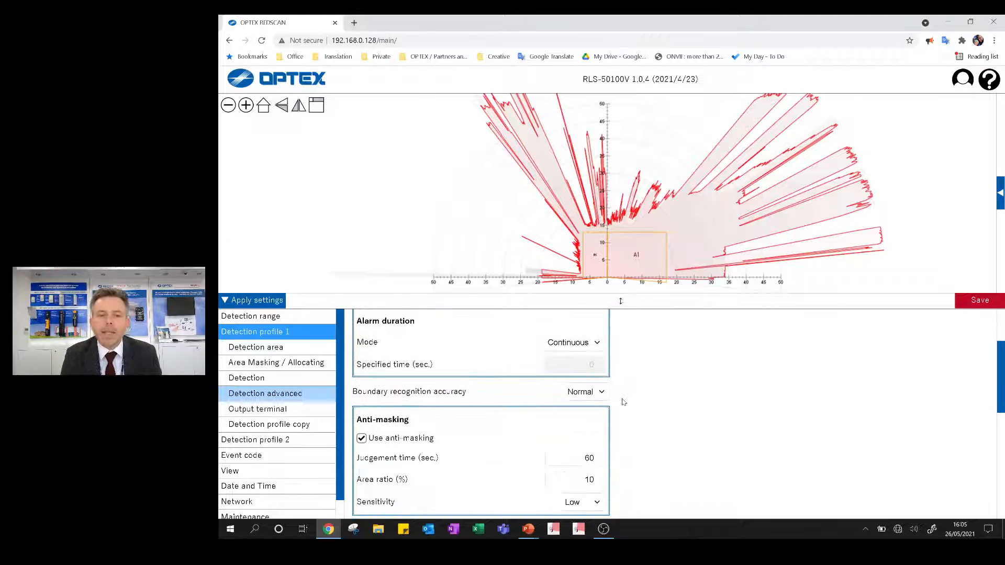
{"action": "scroll", "coordinate": [611, 407], "scroll_direction": "up", "scroll_amount": 1}
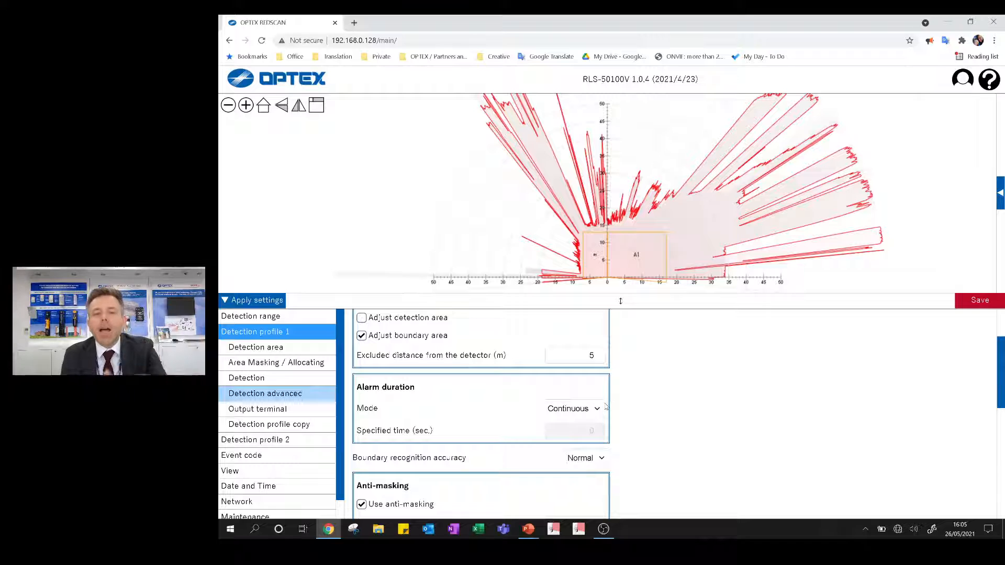
{"action": "scroll", "coordinate": [603, 403], "scroll_direction": "down", "scroll_amount": 4}
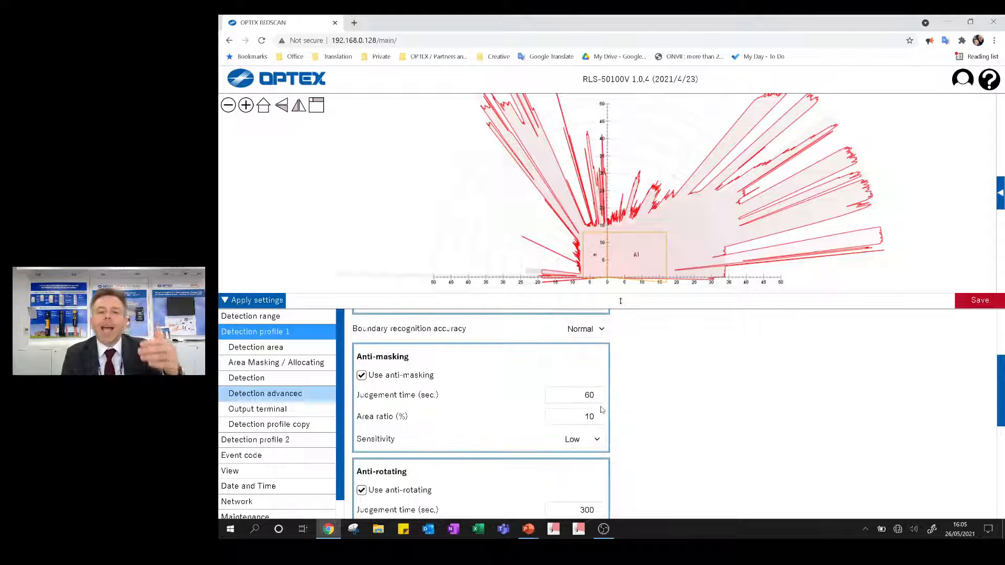
{"action": "scroll", "coordinate": [597, 410], "scroll_direction": "down", "scroll_amount": 2}
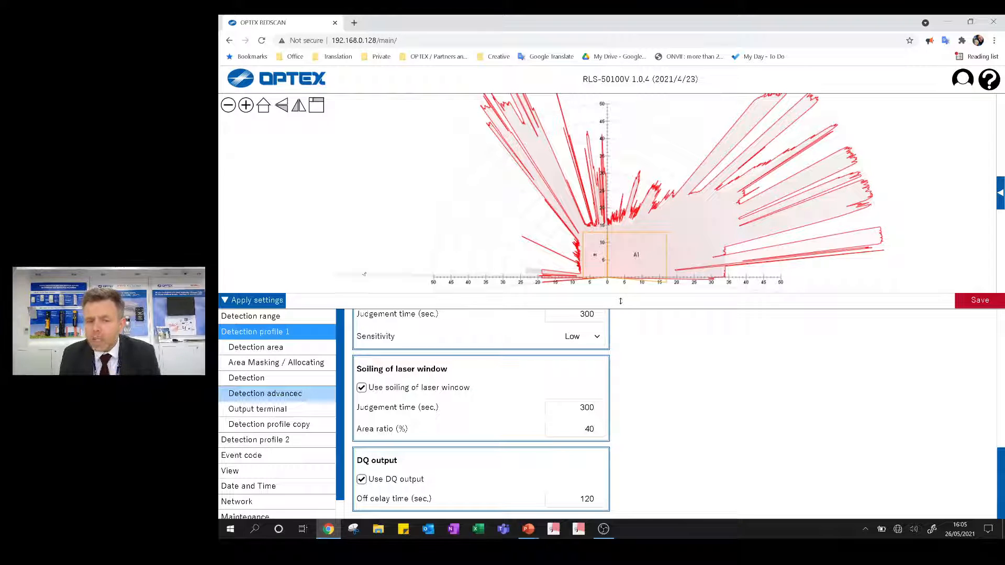
- Examine the Output terminal settings of profile 1, checking the mode of Output 1 and the assignments of Outputs 2 to 4
{"action": "left_click", "coordinate": [264, 409]}
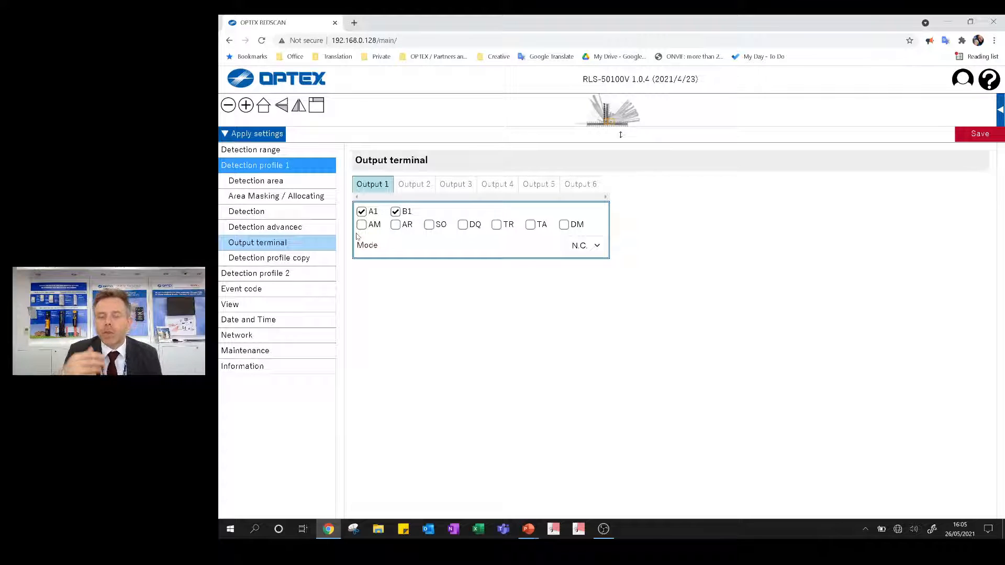
{"action": "left_click", "coordinate": [591, 248]}
{"action": "left_click", "coordinate": [463, 287]}
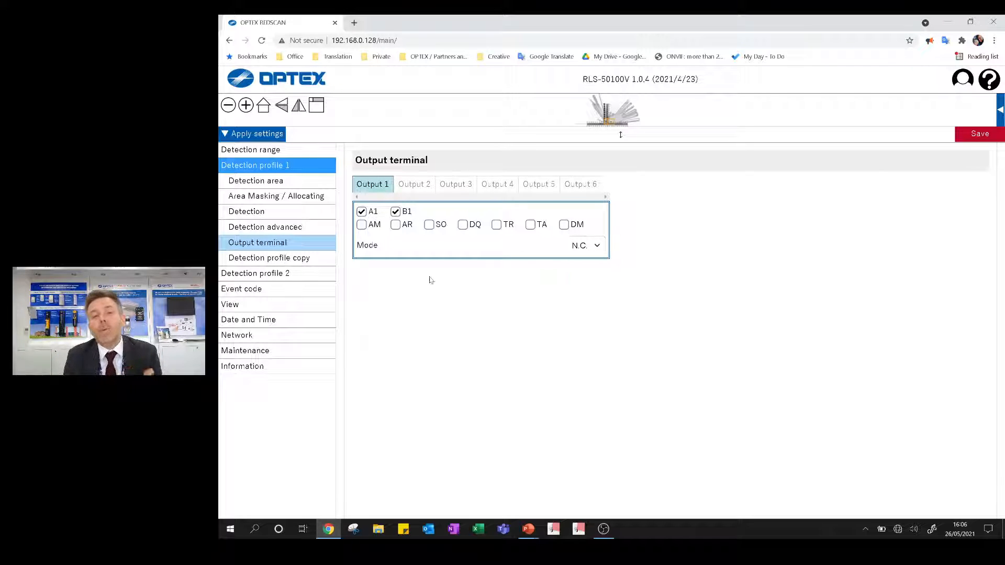
{"action": "left_click", "coordinate": [419, 188]}
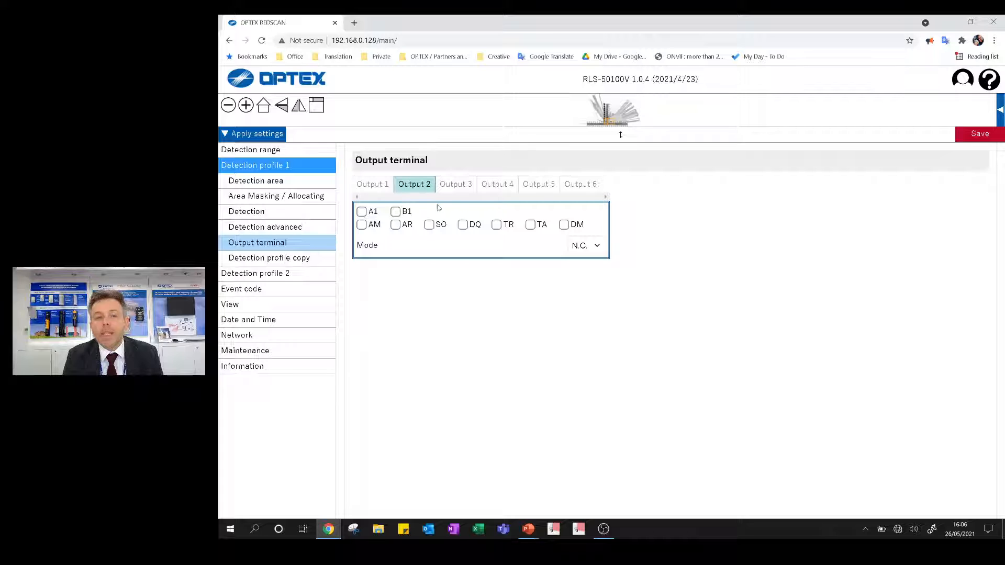
{"action": "left_click", "coordinate": [454, 186]}
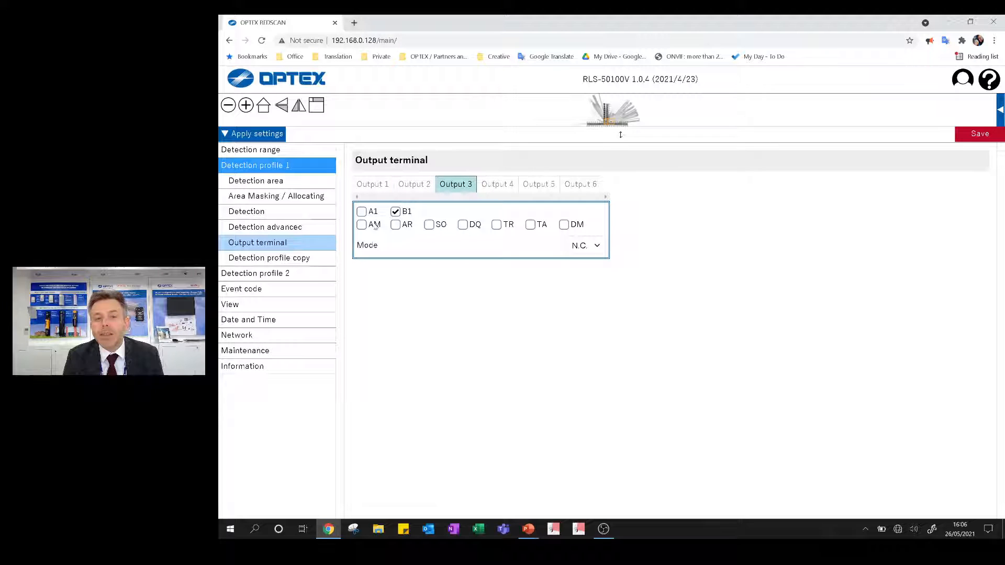
{"action": "left_click", "coordinate": [489, 187]}
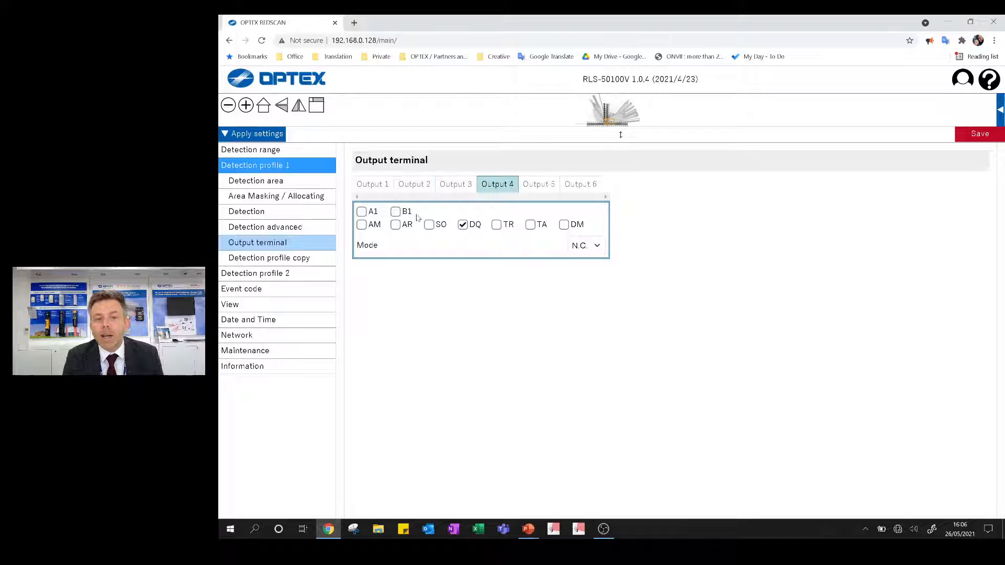
- Remove the SO, AR and AM assignments from Output 5 and the TA assignment from Output 6
{"action": "left_click", "coordinate": [554, 187]}
{"action": "left_click", "coordinate": [430, 226]}
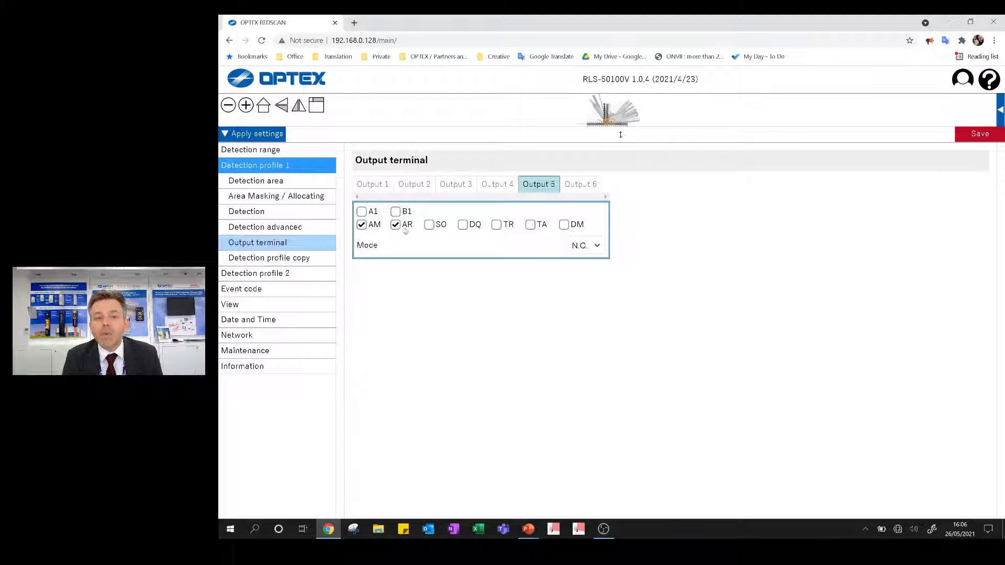
{"action": "left_click", "coordinate": [396, 225]}
{"action": "left_click", "coordinate": [361, 225]}
{"action": "left_click", "coordinate": [564, 189]}
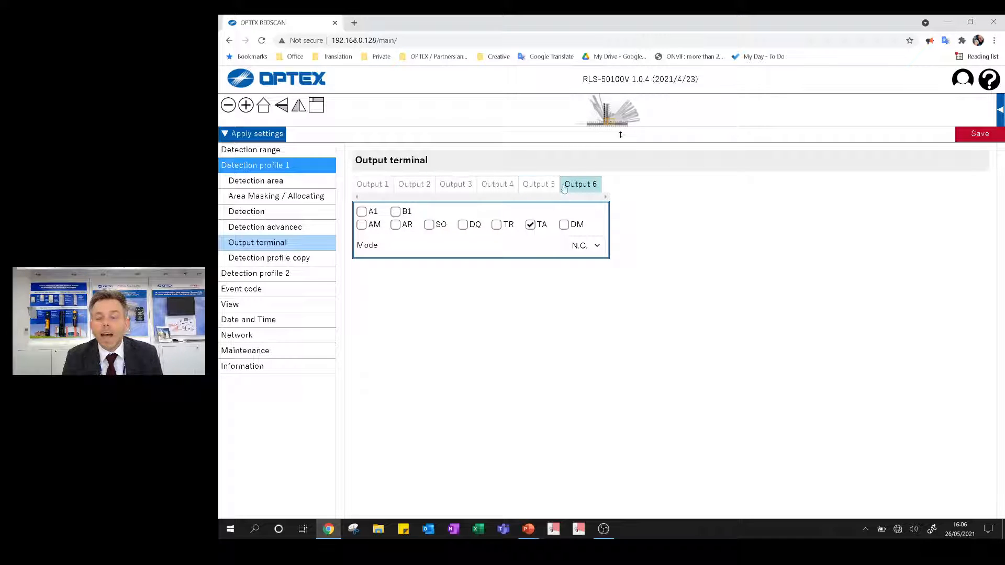
{"action": "left_click", "coordinate": [530, 225]}
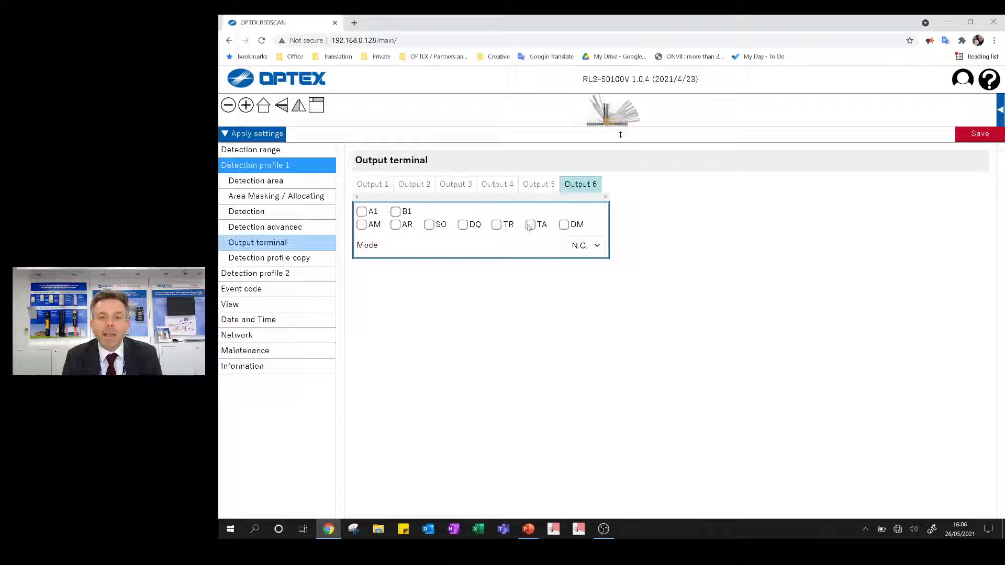
- Assign AM to Output 2 and only TA to Output 3, leaving A1 and B1 on Output 1
{"action": "left_click", "coordinate": [378, 190]}
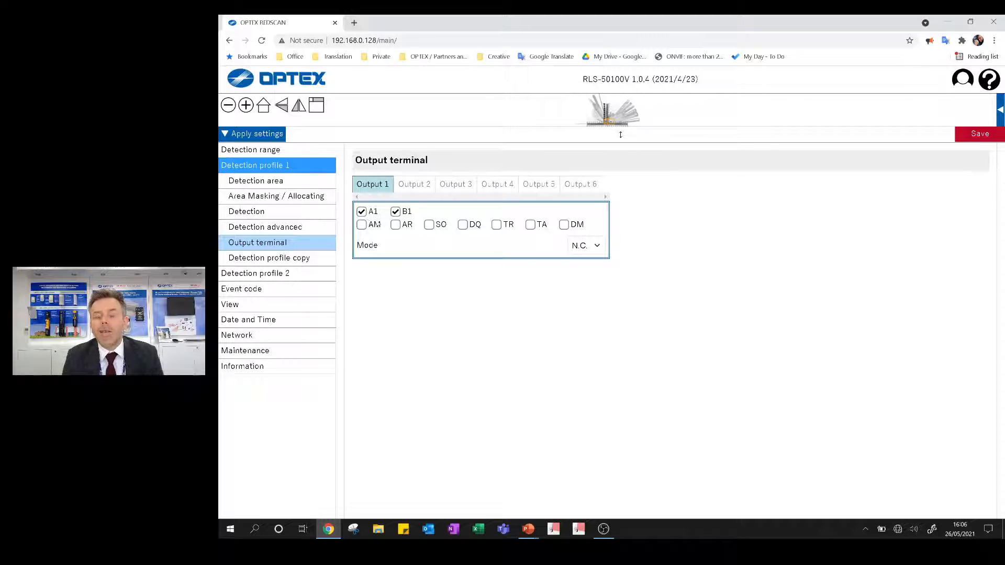
{"action": "left_click", "coordinate": [413, 188]}
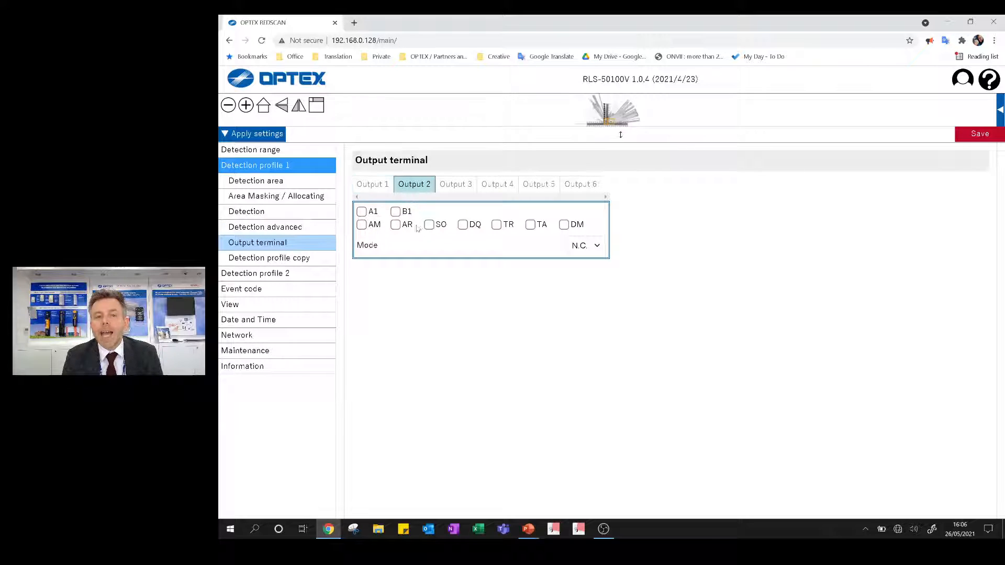
{"action": "left_click", "coordinate": [363, 225]}
{"action": "left_click", "coordinate": [454, 187]}
{"action": "left_click", "coordinate": [362, 226]}
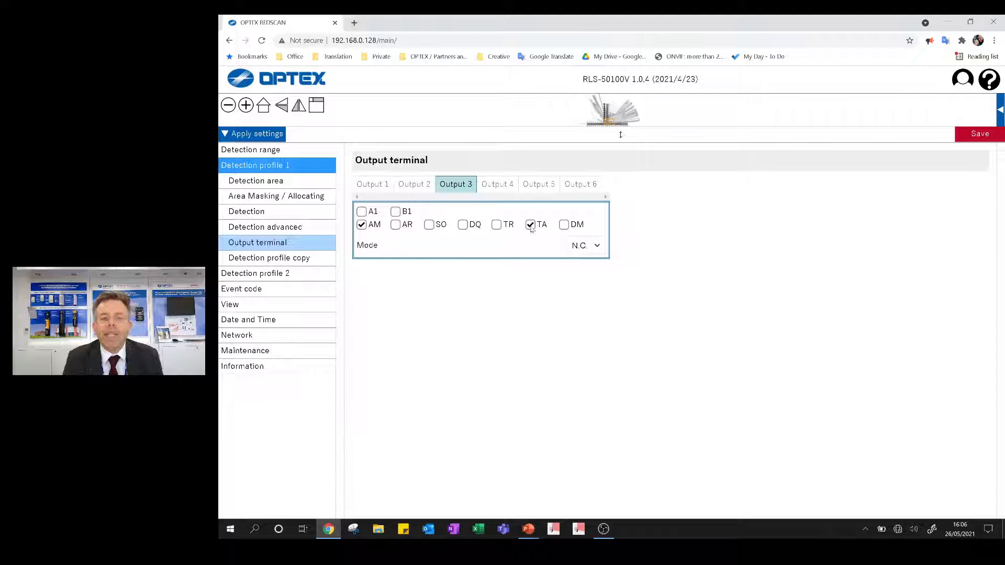
{"action": "left_click", "coordinate": [361, 225]}
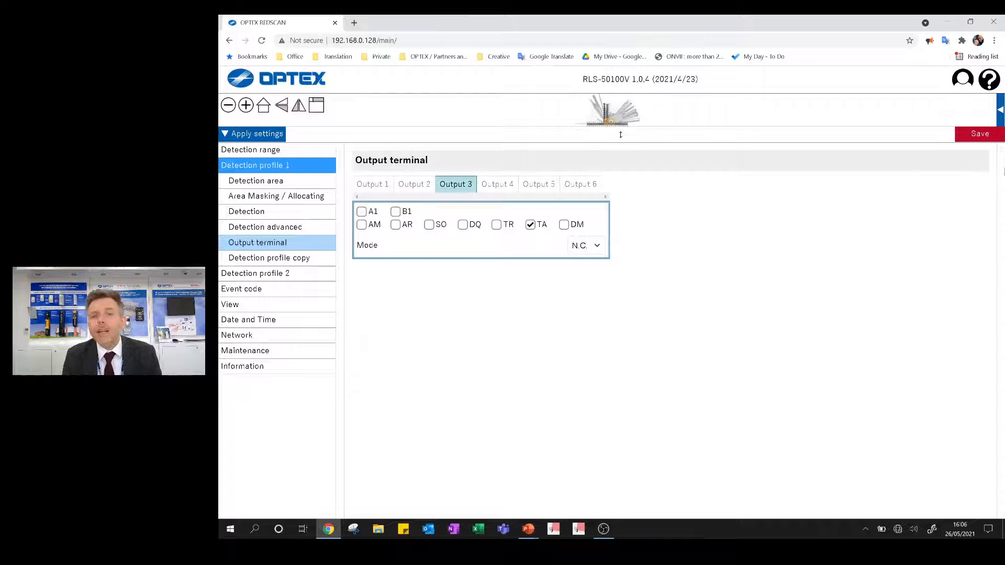
- Save and apply the output terminal settings to the detector, and display the input, output and alarm status
{"action": "left_click", "coordinate": [976, 137]}
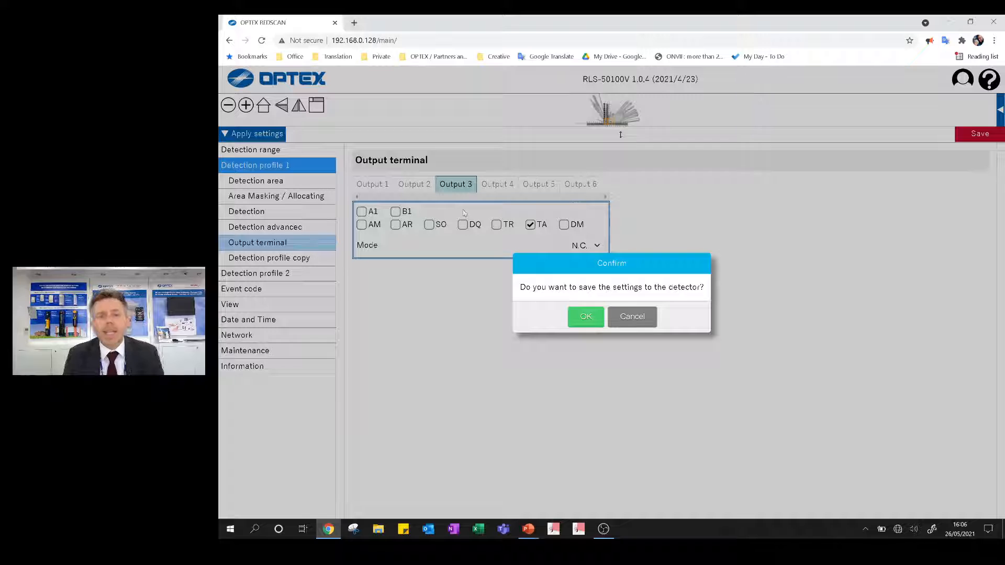
{"action": "left_click", "coordinate": [596, 325]}
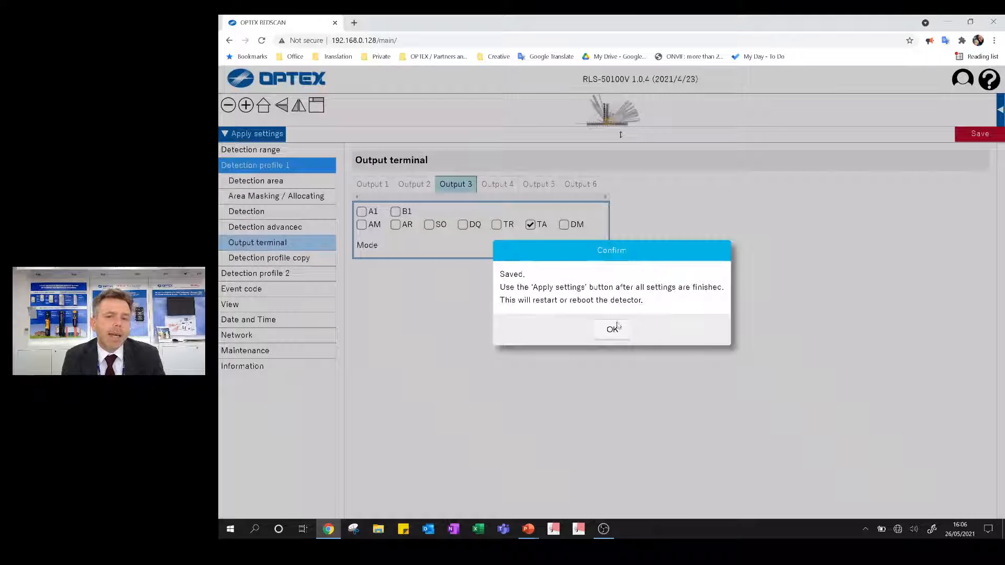
{"action": "left_click", "coordinate": [618, 326]}
{"action": "left_click", "coordinate": [256, 135]}
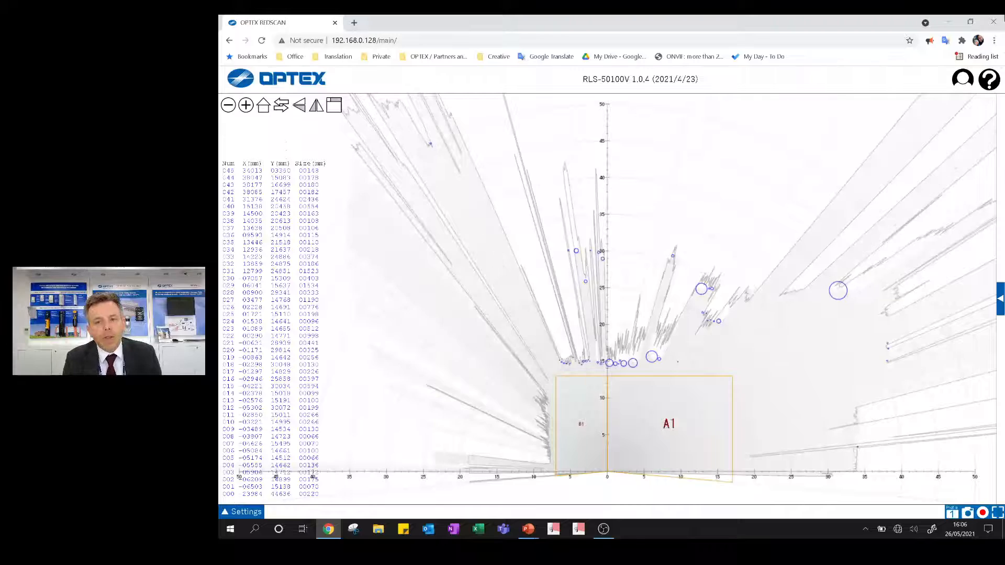
{"action": "left_click", "coordinate": [999, 299]}
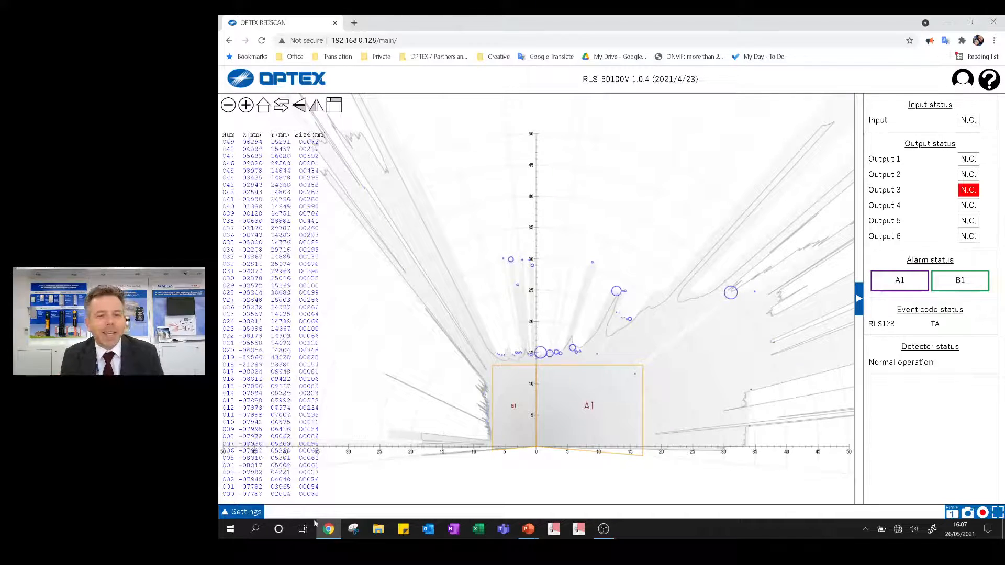
- Reopen the detector settings and show the Detection profile copy options of Detection profile 1
{"action": "left_click", "coordinate": [240, 515]}
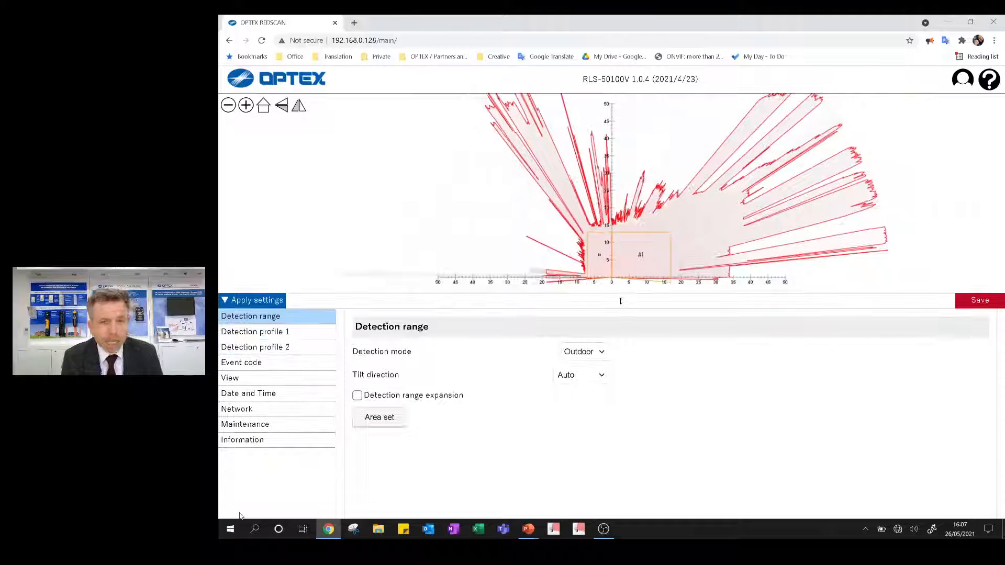
{"action": "left_click", "coordinate": [256, 332]}
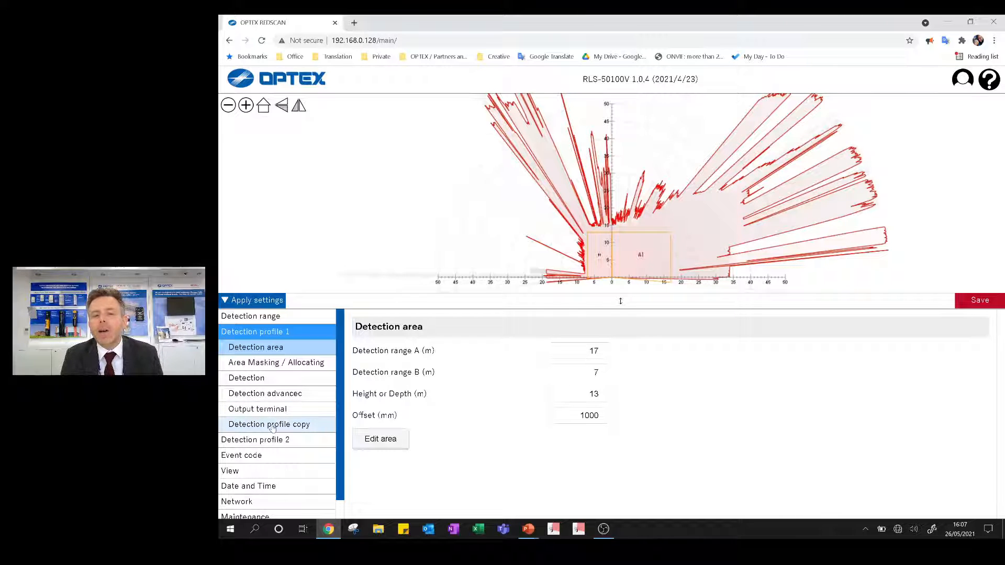
{"action": "left_click", "coordinate": [271, 427]}
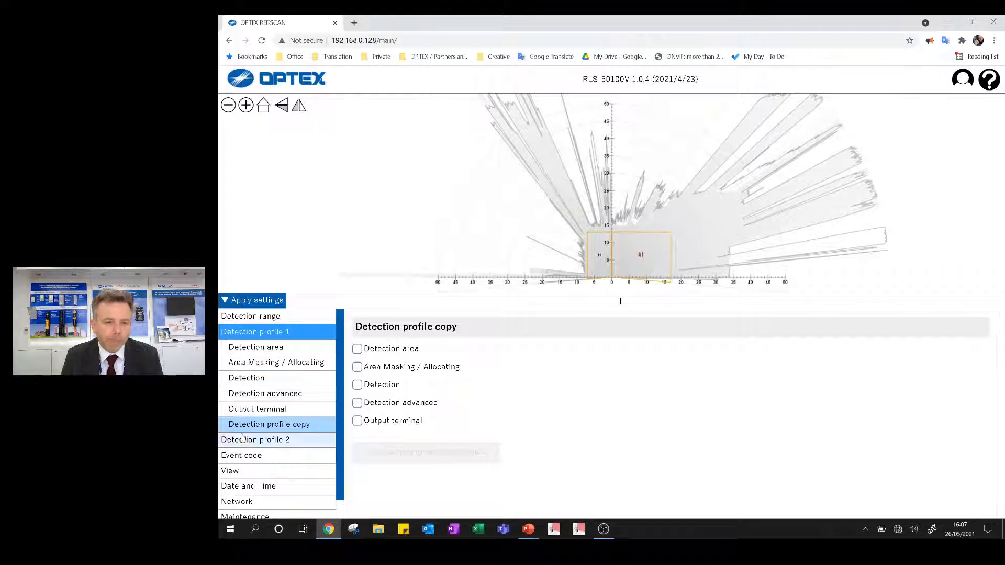
- Open the Event code settings and examine the protocol, UDP, TCP, ID and transmission options
{"action": "left_click", "coordinate": [242, 455]}
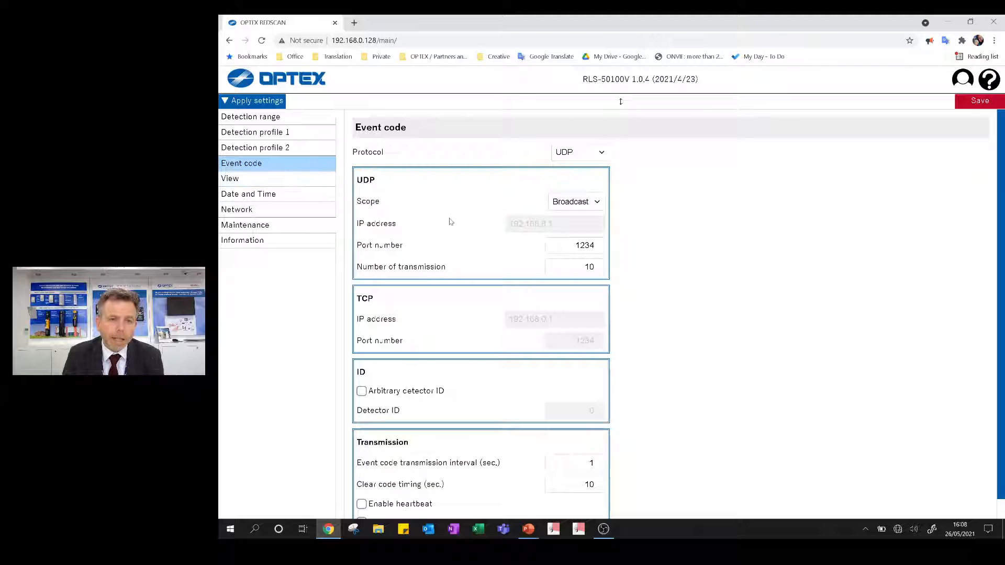
{"action": "scroll", "coordinate": [445, 222], "scroll_direction": "down", "scroll_amount": 1}
{"action": "scroll", "coordinate": [436, 246], "scroll_direction": "up", "scroll_amount": 1}
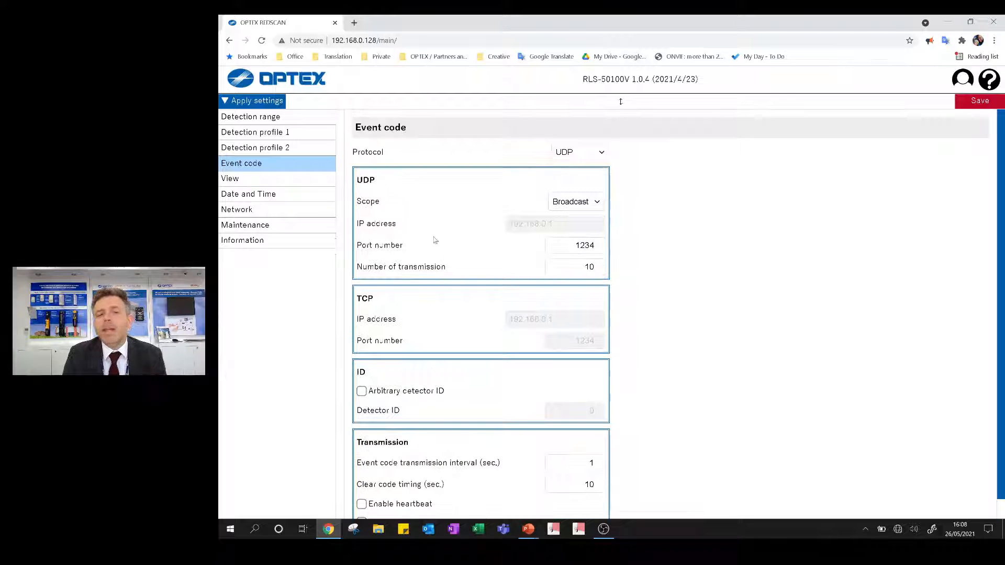
- Open the Laser view settings, enlarge the laser display and hide the candidate object information
{"action": "left_click", "coordinate": [232, 179]}
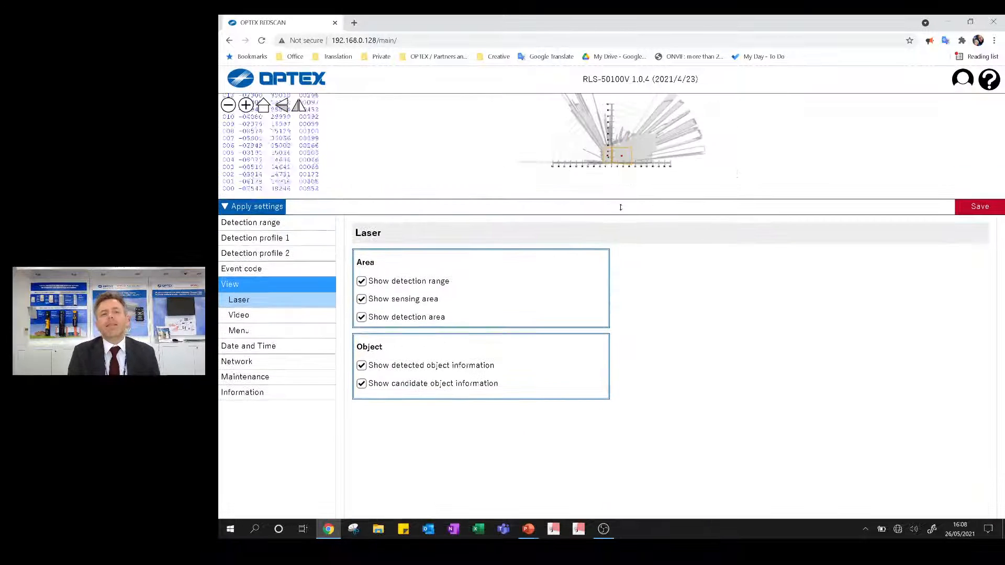
{"action": "left_click_drag", "start_coordinate": [620, 253], "coordinate": [620, 301]}
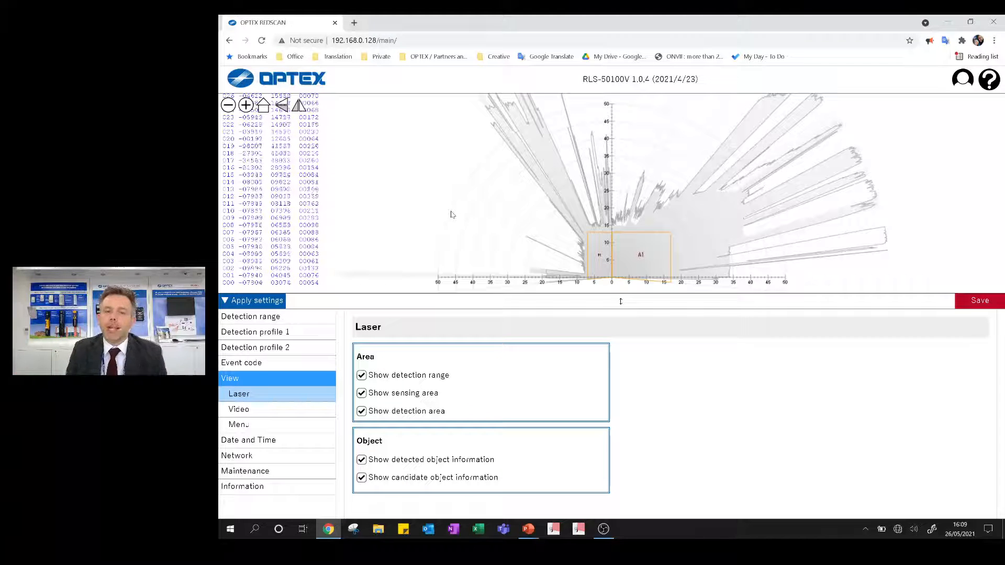
{"action": "left_click", "coordinate": [361, 478]}
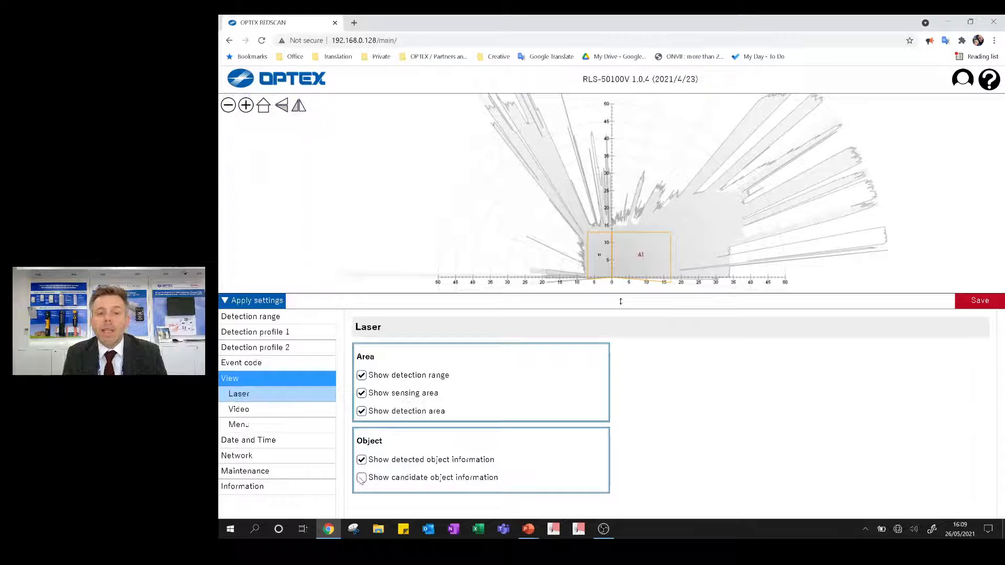
{"action": "left_click", "coordinate": [361, 477]}
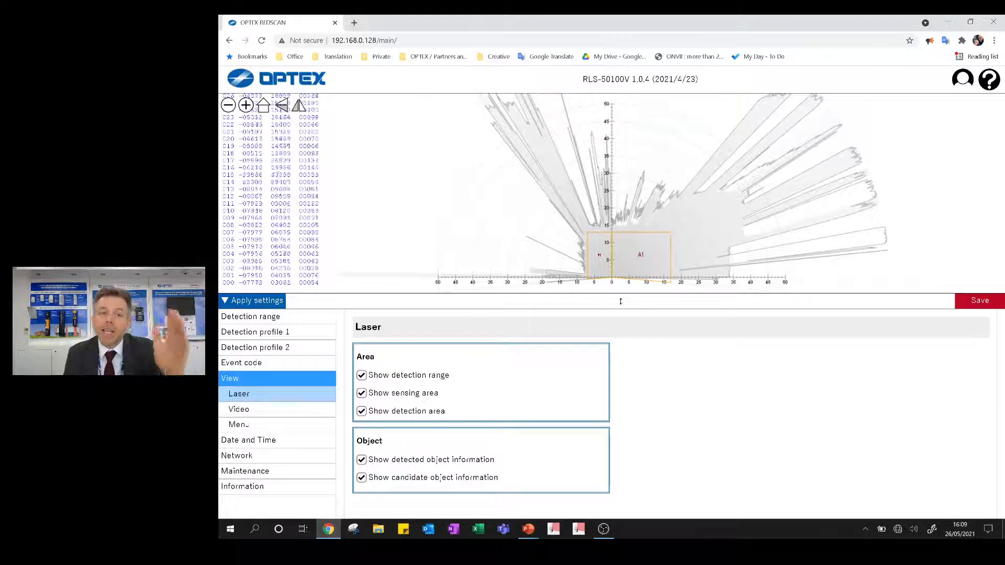
{"action": "scroll", "coordinate": [336, 197], "scroll_direction": "up", "scroll_amount": 2}
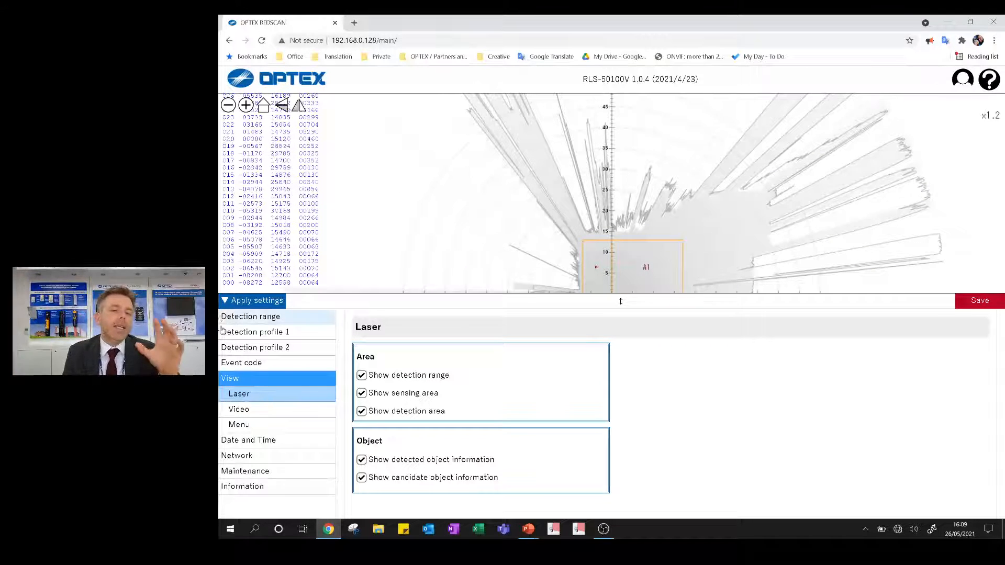
{"action": "left_click", "coordinate": [362, 478]}
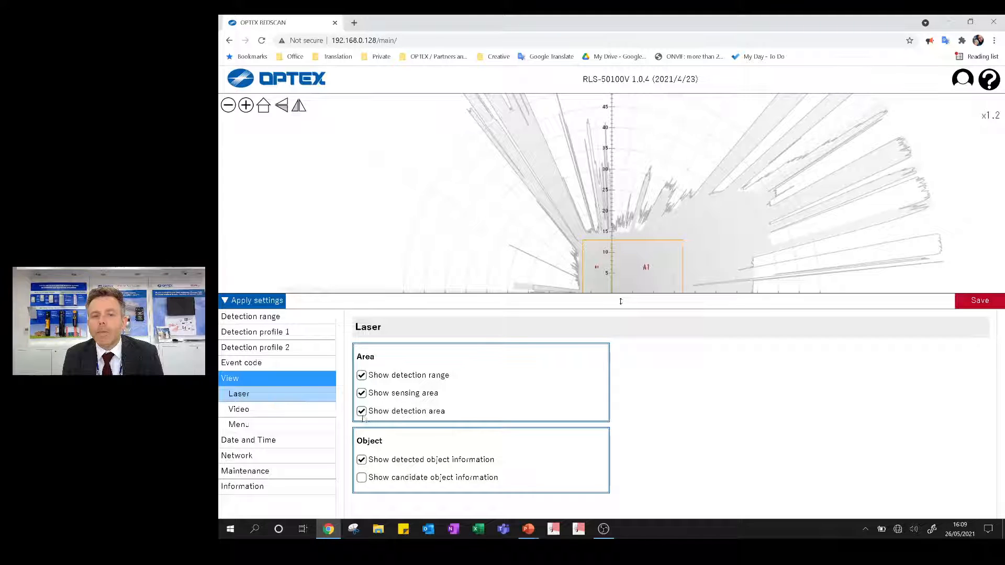
- Hide the detection area in the laser view, and toggle the sensing area display off and back on
{"action": "left_click", "coordinate": [362, 411]}
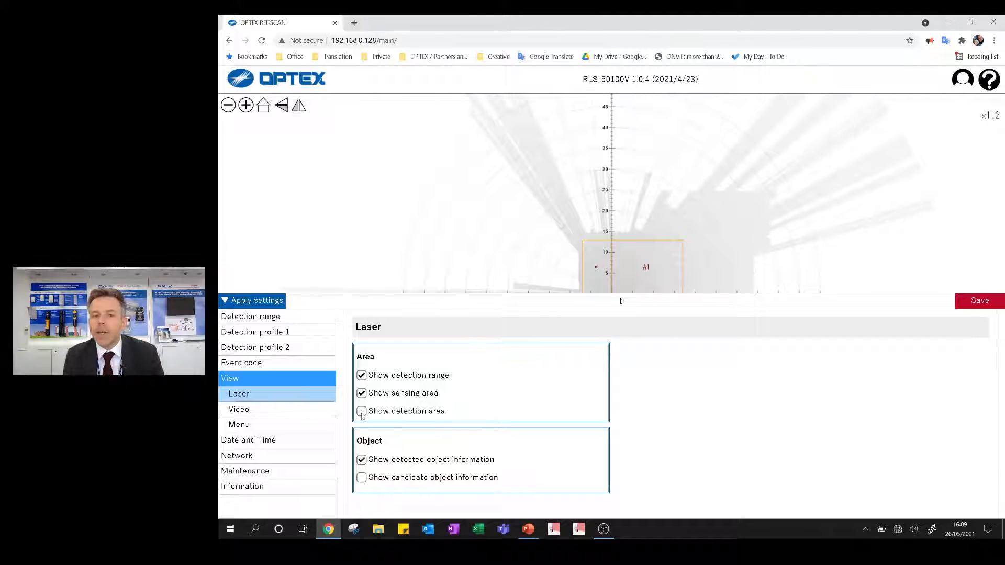
{"action": "left_click", "coordinate": [362, 394]}
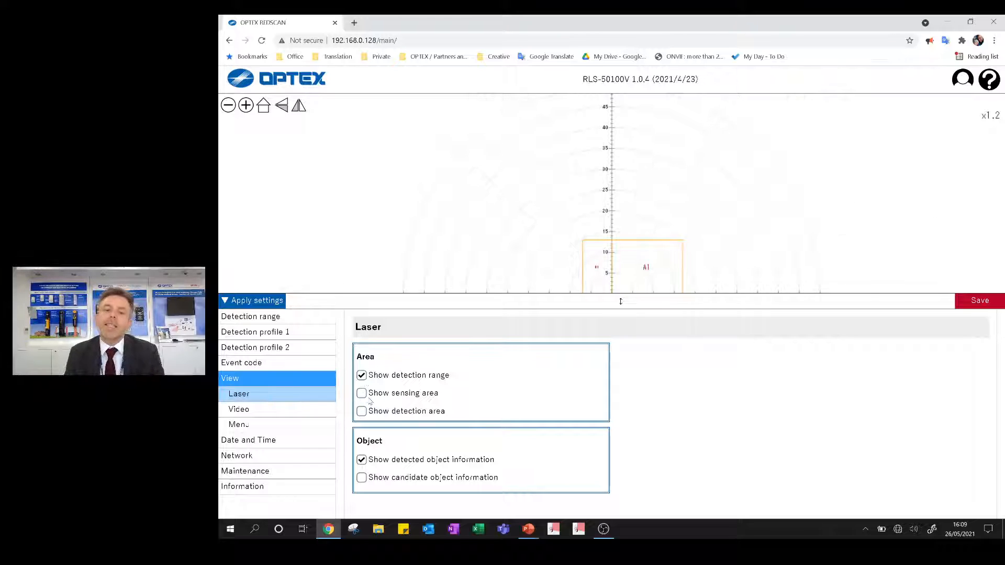
{"action": "left_click", "coordinate": [369, 398]}
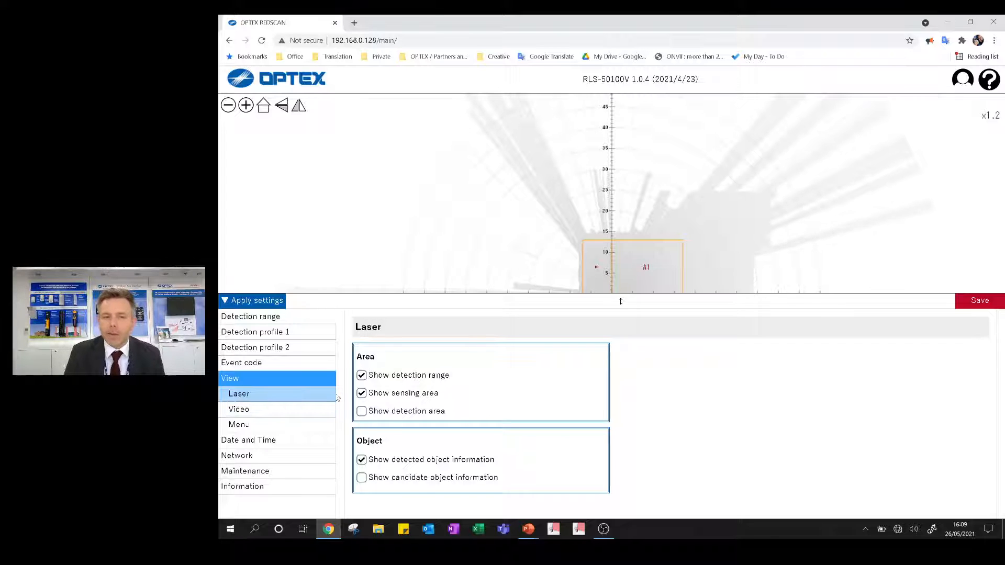
- Save the modified laser view settings and open the Video view settings
{"action": "double_click", "coordinate": [263, 417]}
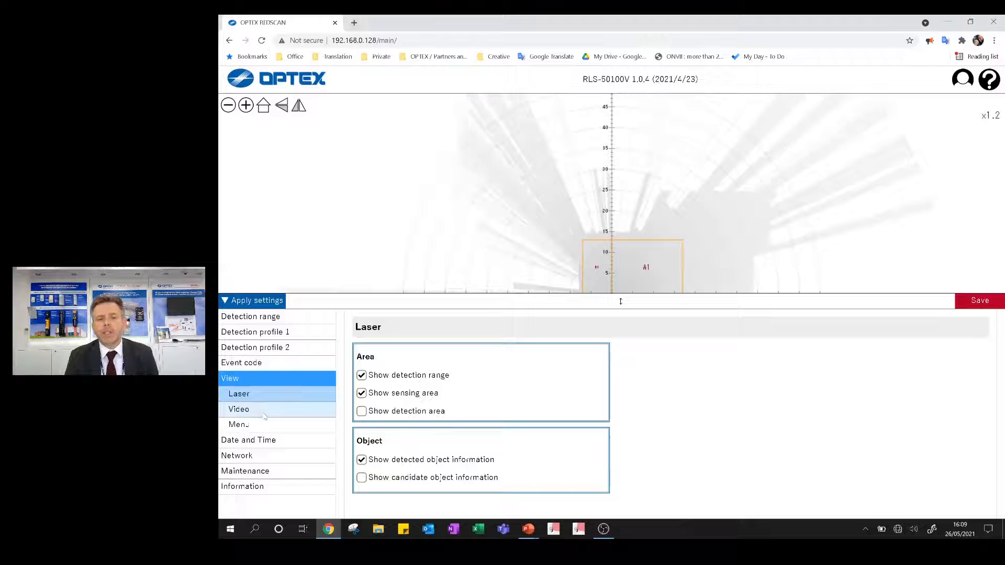
{"action": "left_click", "coordinate": [263, 417]}
{"action": "left_click", "coordinate": [554, 318]}
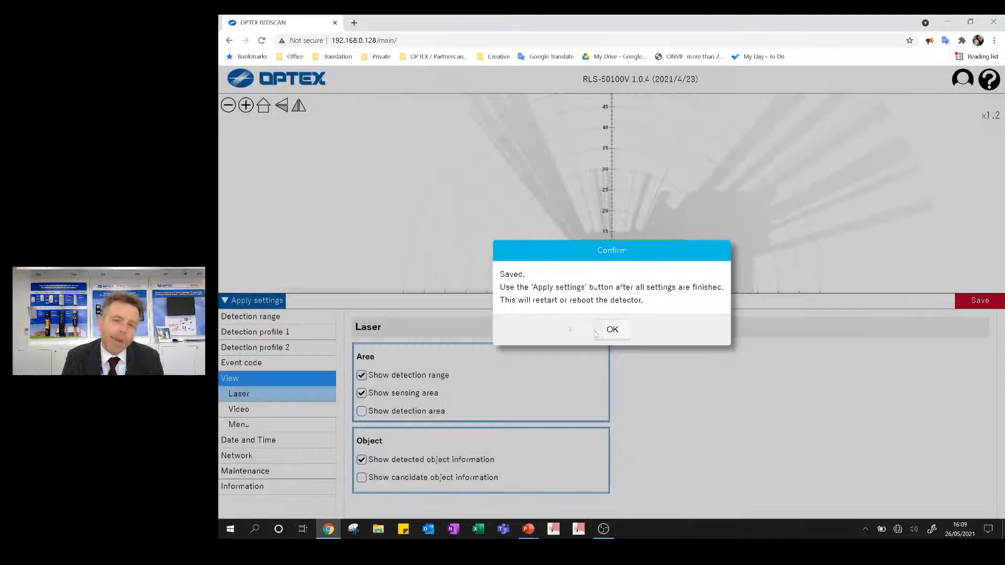
{"action": "left_click", "coordinate": [600, 330]}
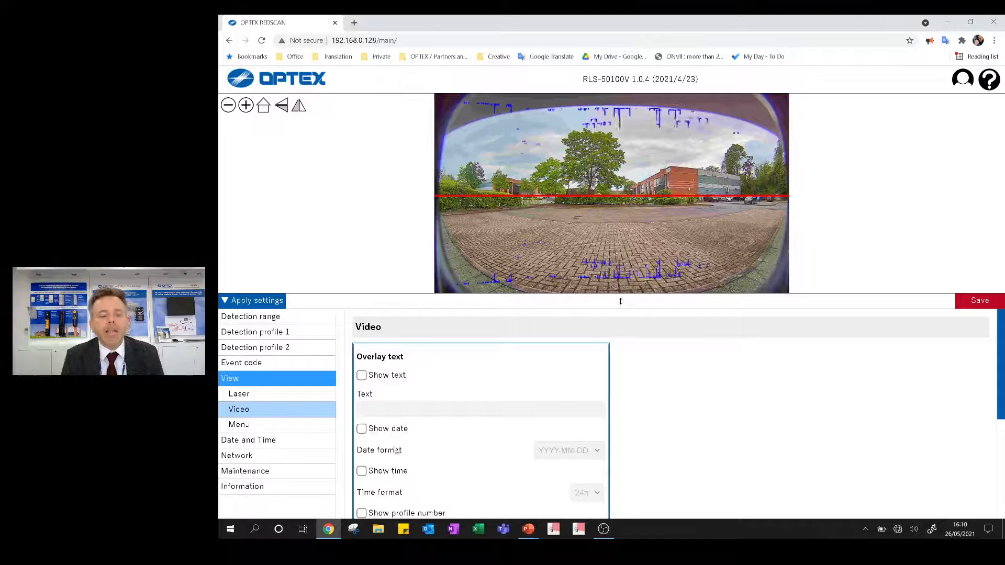
- Hide the object location in the video's overlay laser information, keeping the laser line shown
{"action": "scroll", "coordinate": [398, 448], "scroll_direction": "down", "scroll_amount": 3}
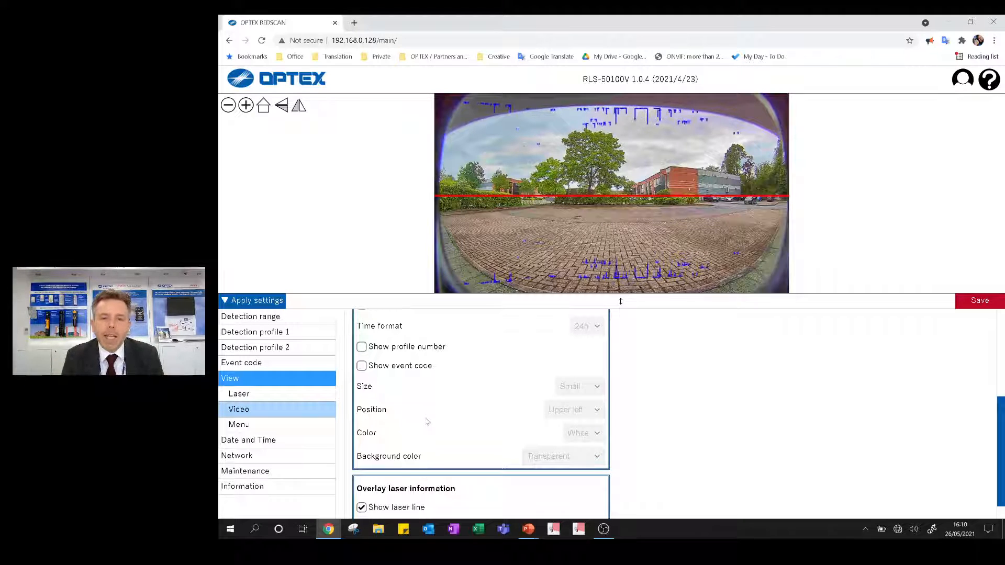
{"action": "scroll", "coordinate": [424, 426], "scroll_direction": "down", "scroll_amount": 1}
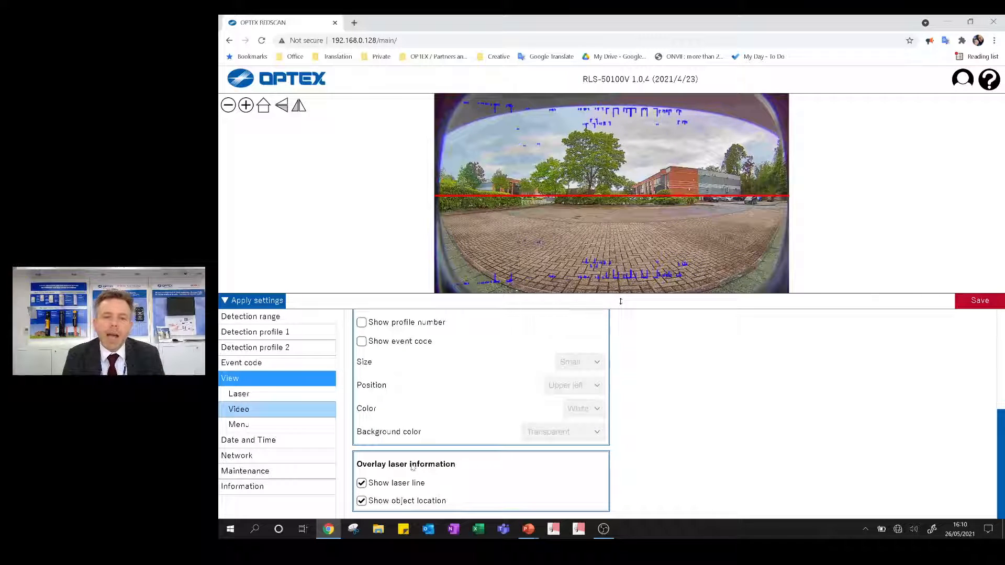
{"action": "left_click", "coordinate": [362, 483]}
{"action": "left_click", "coordinate": [361, 483]}
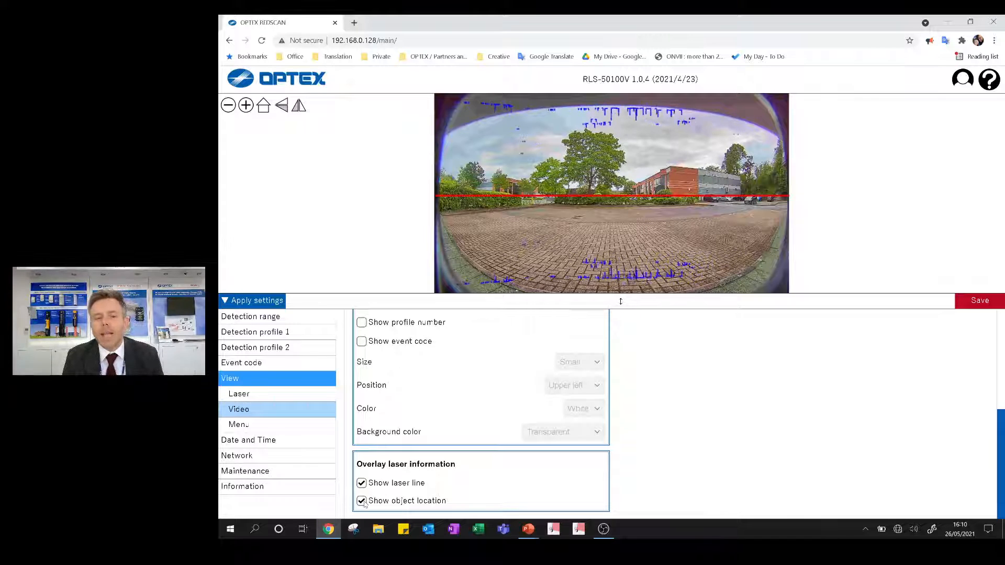
{"action": "left_click", "coordinate": [361, 501]}
{"action": "left_click", "coordinate": [361, 501]}
{"action": "left_click", "coordinate": [361, 501]}
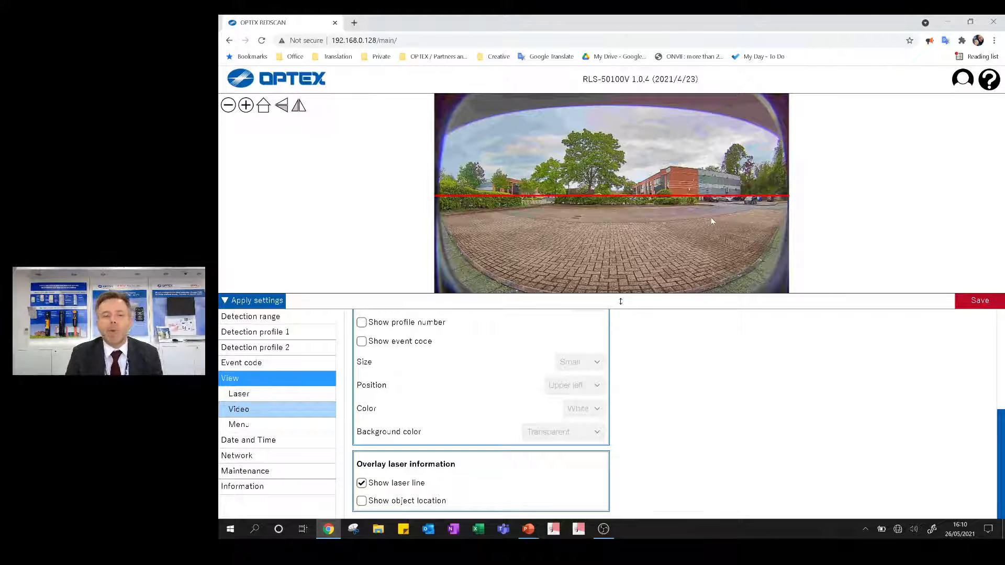
- Save the modified video overlay settings and open the Menu view settings
{"action": "left_click", "coordinate": [256, 430]}
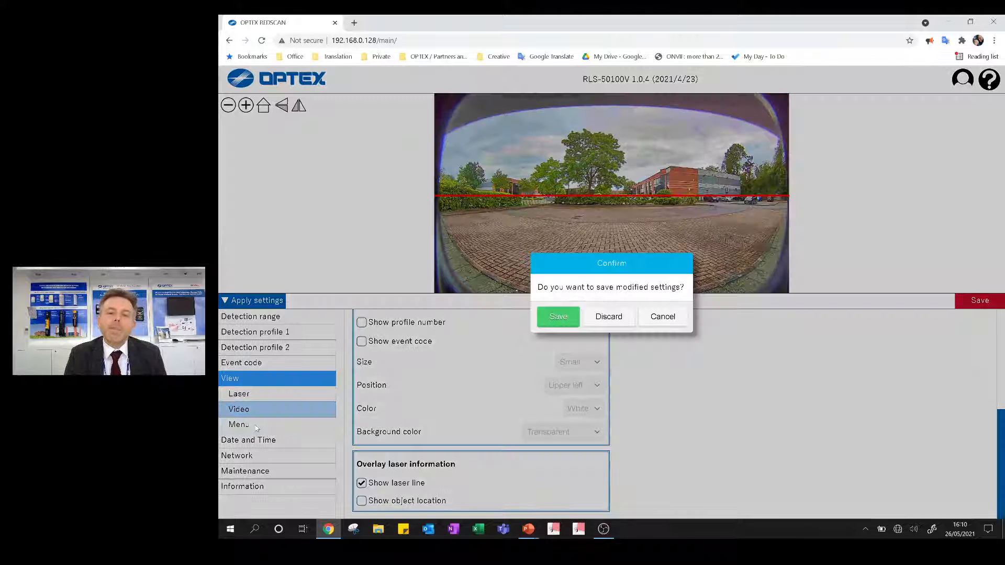
{"action": "left_click", "coordinate": [558, 322]}
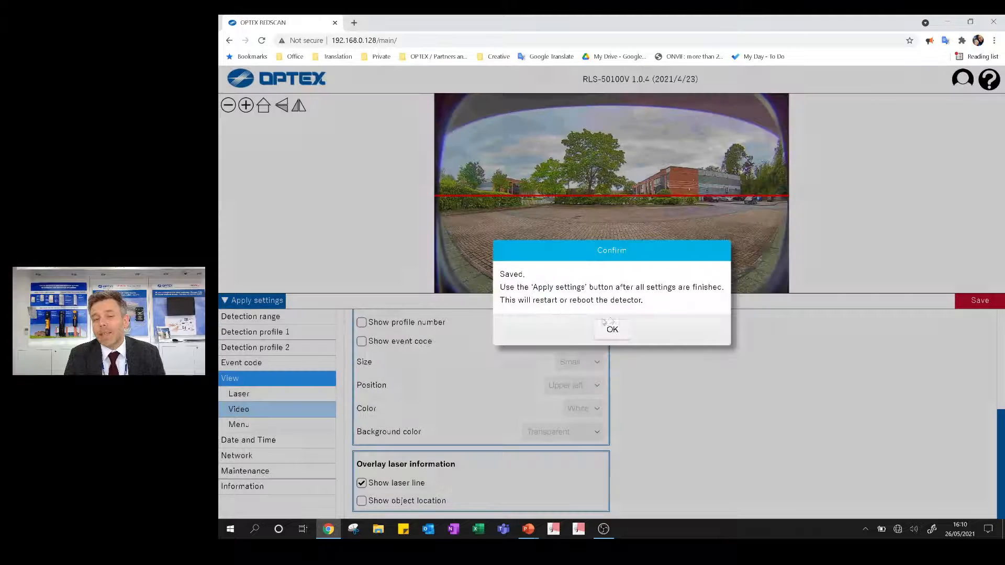
{"action": "left_click", "coordinate": [607, 328]}
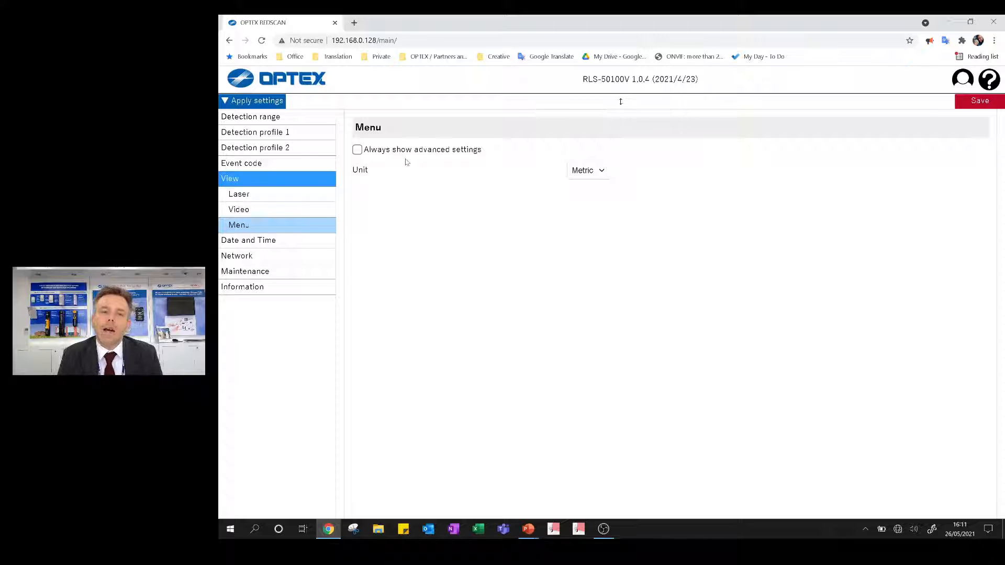
- Set the advanced settings to always show and save this to the detector
{"action": "left_click", "coordinate": [357, 150]}
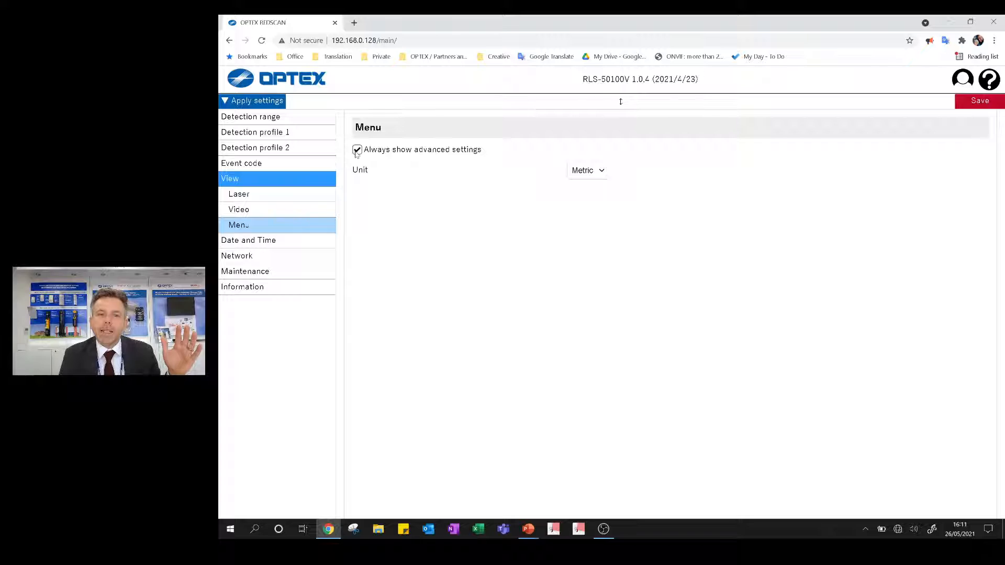
{"action": "left_click", "coordinate": [979, 100]}
{"action": "key", "text": "Return"}
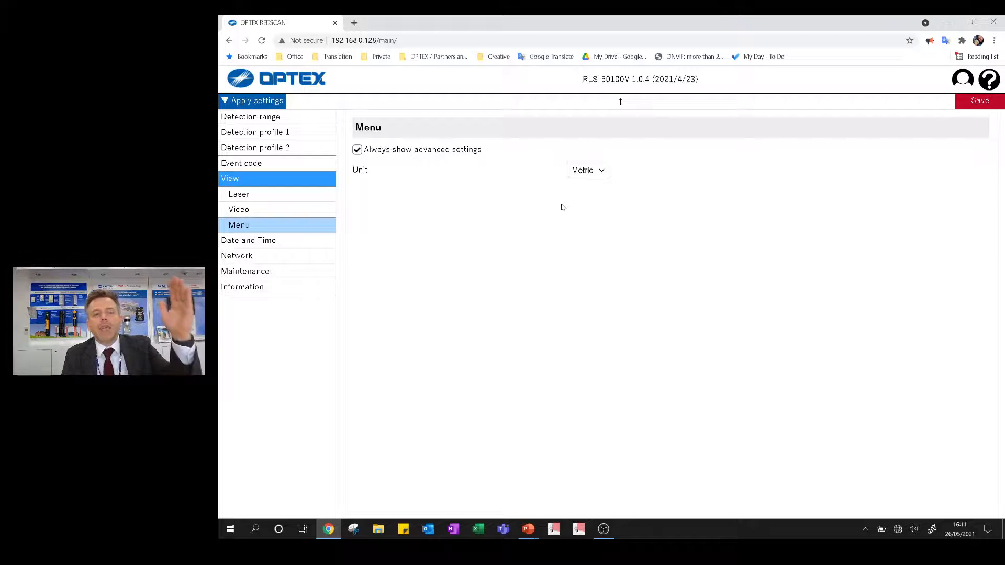
{"action": "left_click", "coordinate": [966, 101]}
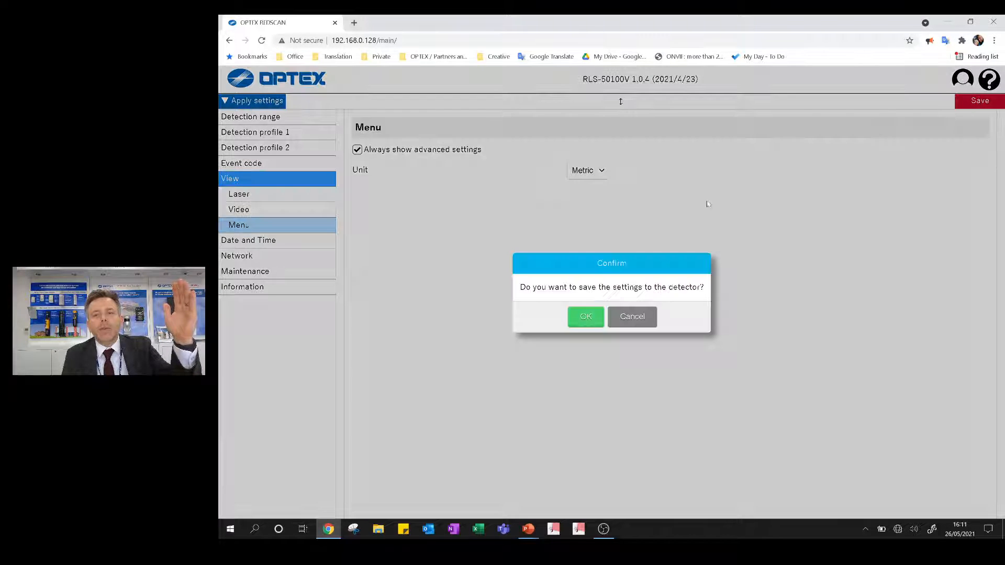
{"action": "left_click", "coordinate": [586, 318]}
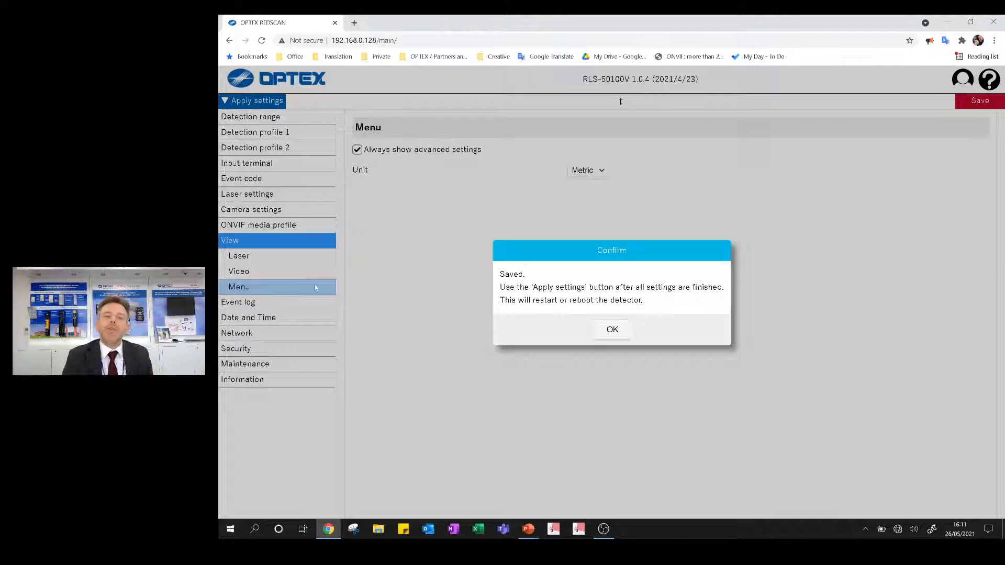
{"action": "left_click", "coordinate": [612, 329]}
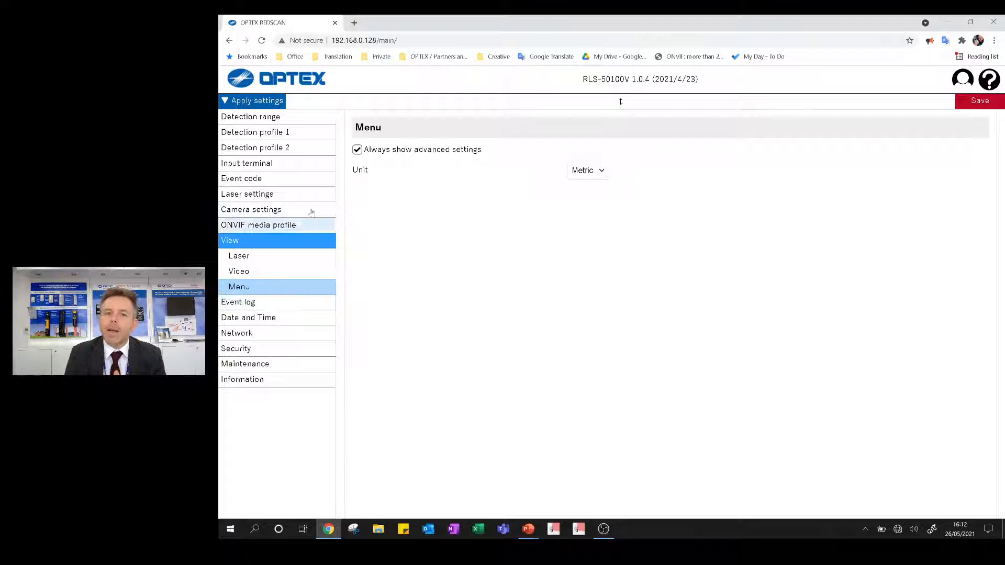
- Turn off always showing advanced settings and save this to the detector
{"action": "left_click", "coordinate": [358, 150]}
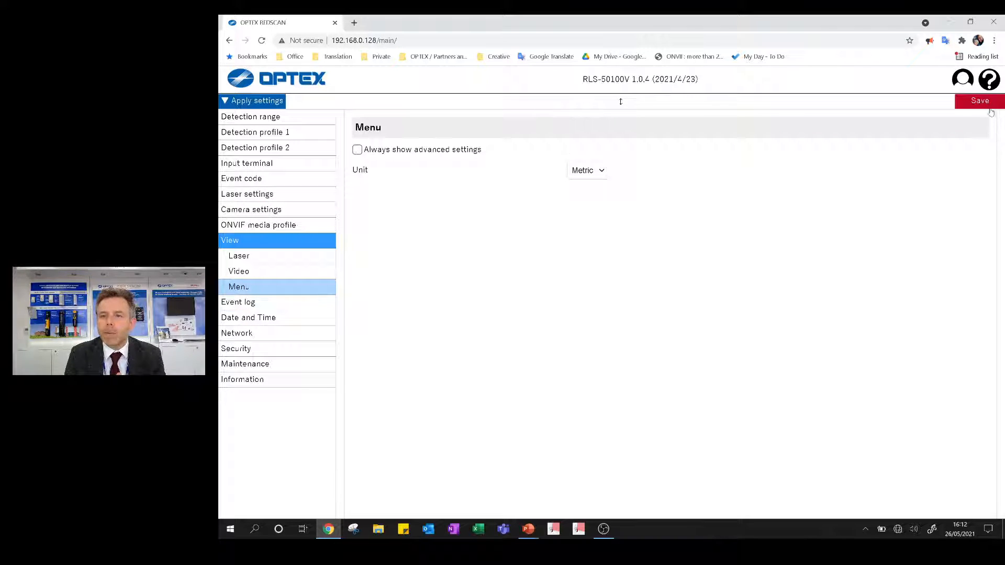
{"action": "left_click", "coordinate": [979, 101]}
{"action": "left_click", "coordinate": [588, 316]}
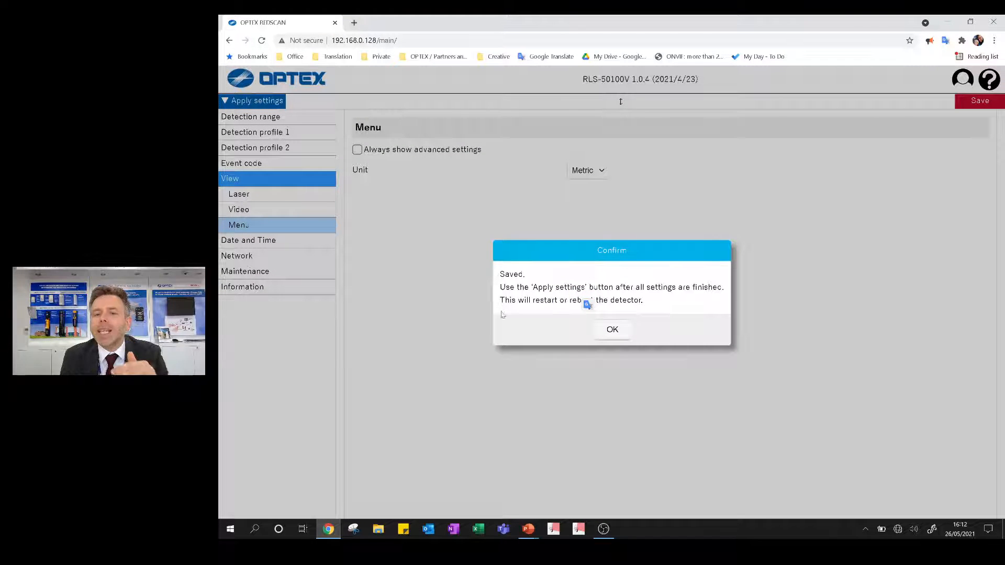
{"action": "left_click", "coordinate": [609, 330]}
- Examine the Date and Time settings and the TCP/IP Basic and TCP/IP Advanced network settings
{"action": "left_click", "coordinate": [228, 242]}
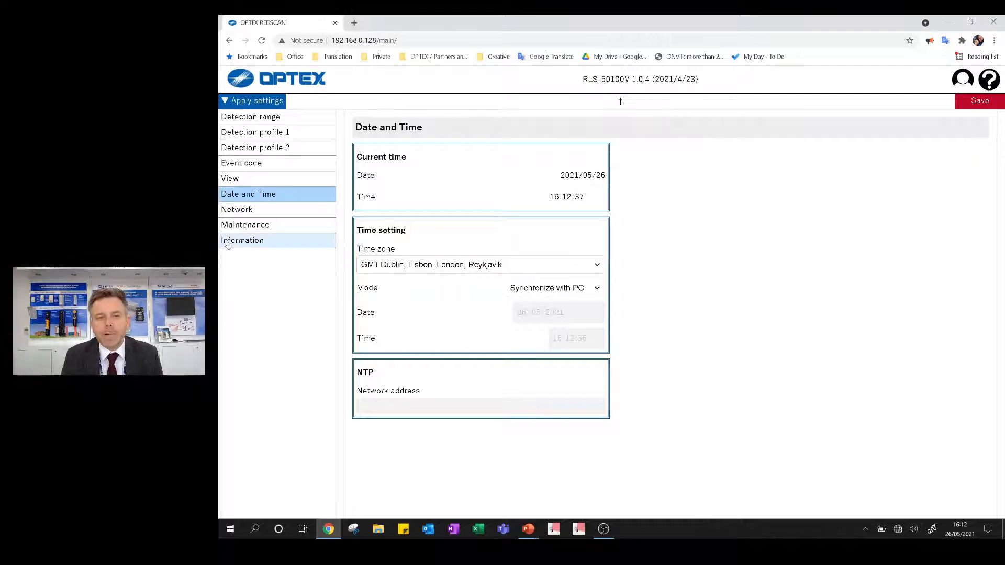
{"action": "left_click", "coordinate": [259, 214]}
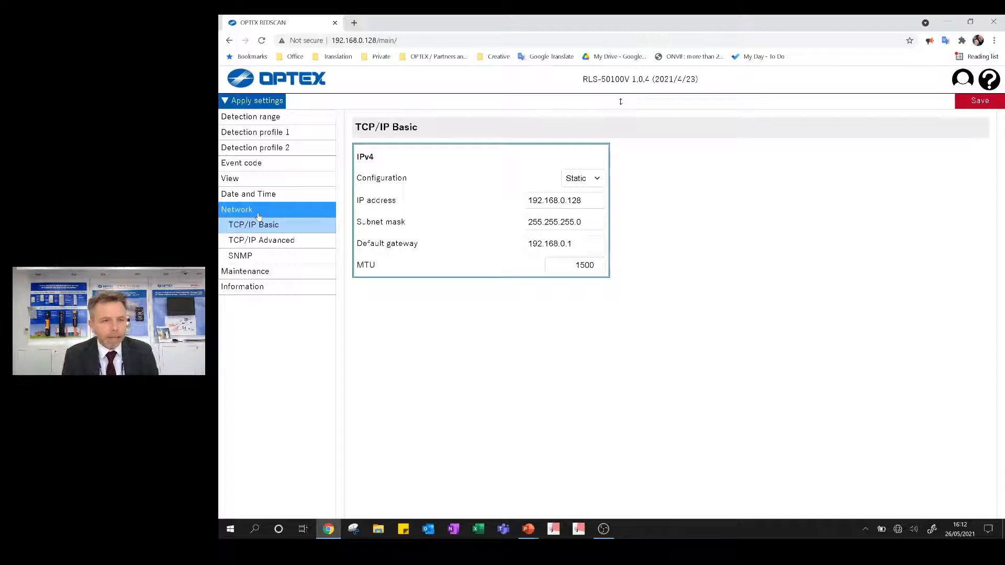
{"action": "left_click", "coordinate": [263, 245]}
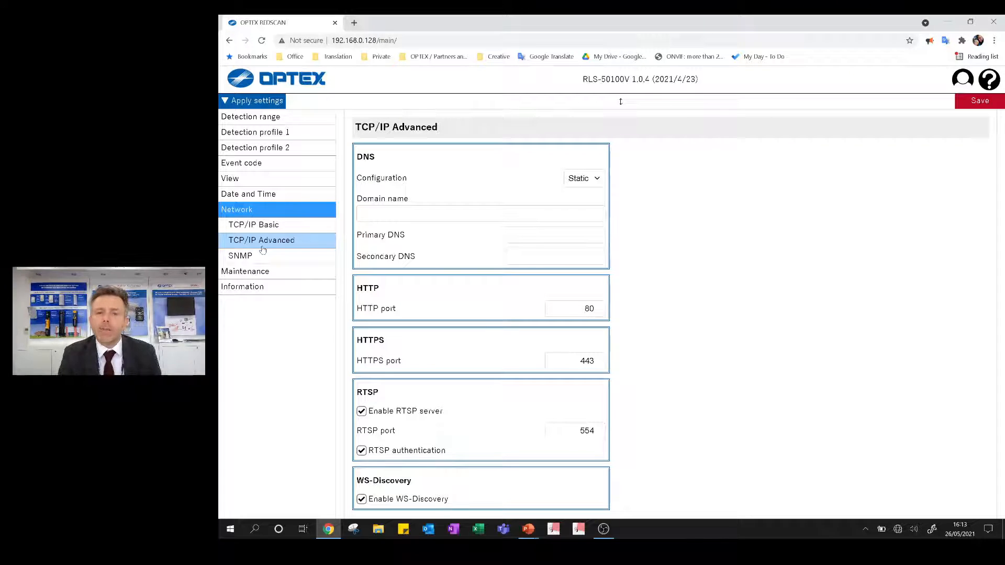
- Examine the System, Logs and Import/Export maintenance pages
{"action": "left_click", "coordinate": [271, 272]}
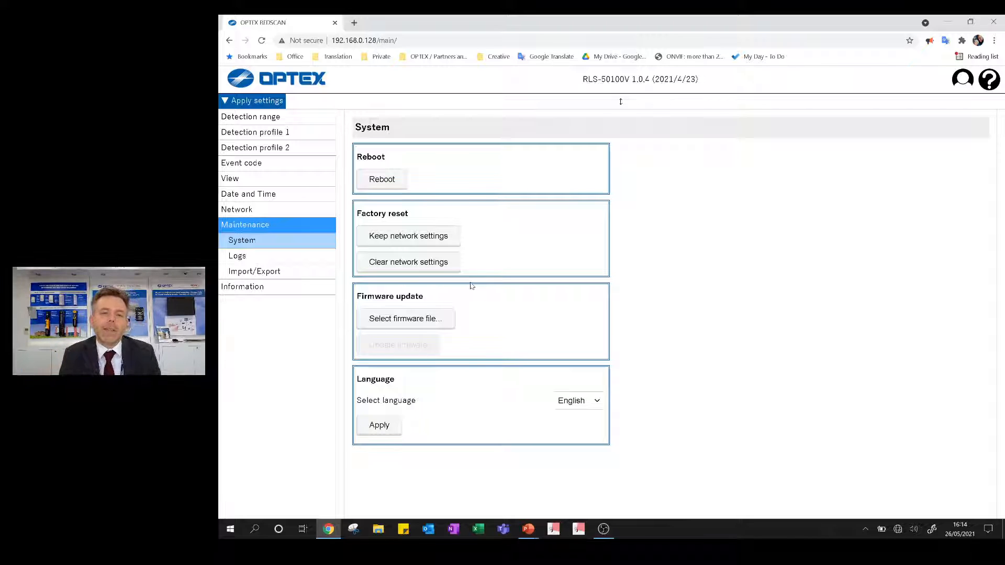
{"action": "left_click", "coordinate": [250, 262]}
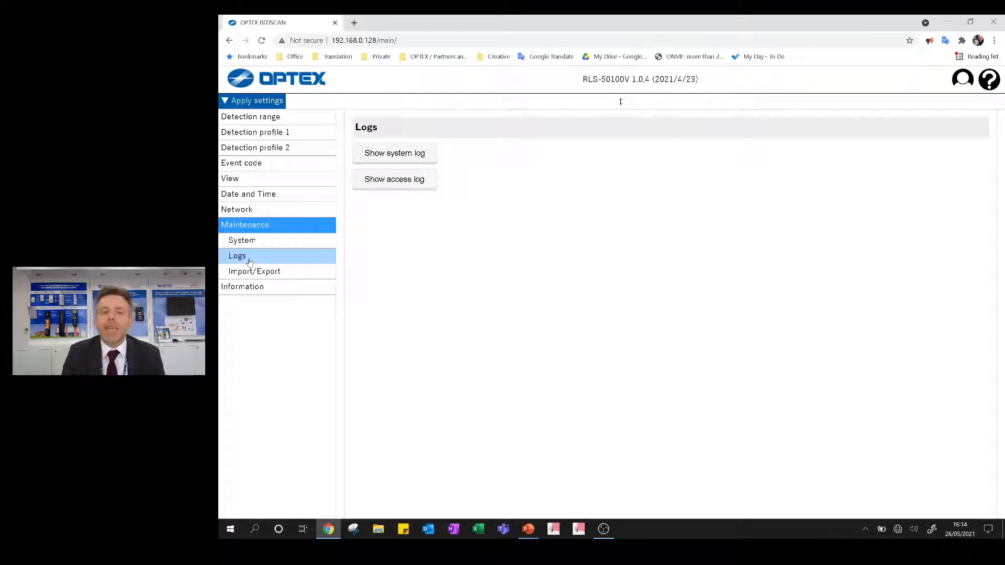
{"action": "left_click", "coordinate": [251, 272]}
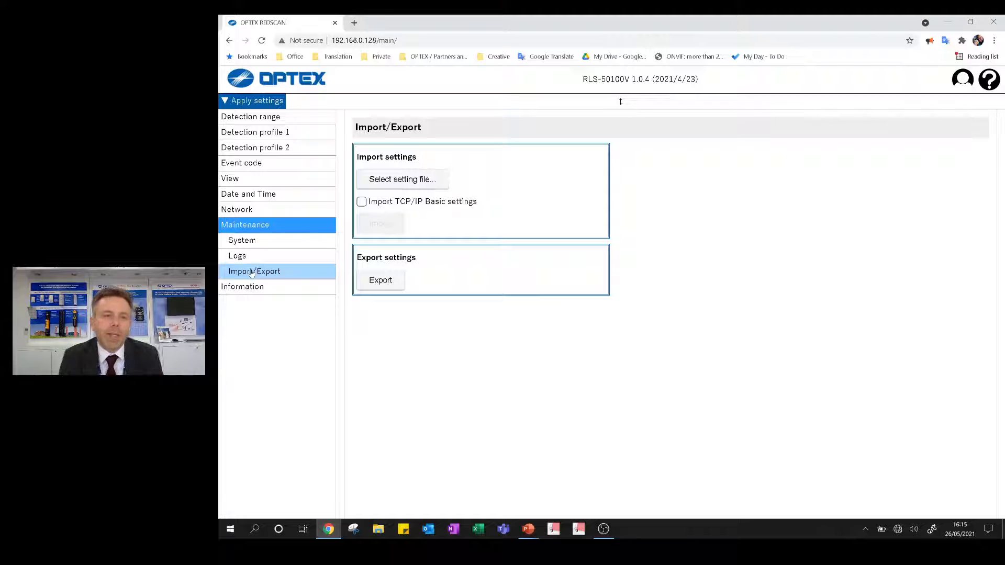
- Examine the product and installation information, and return to the Laser view settings
{"action": "left_click", "coordinate": [250, 287]}
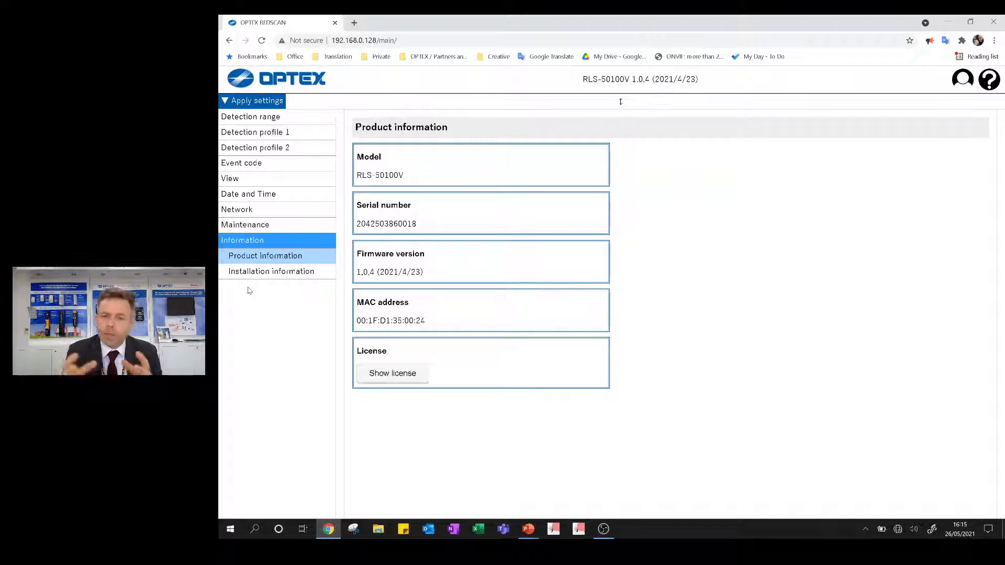
{"action": "left_click", "coordinate": [277, 278]}
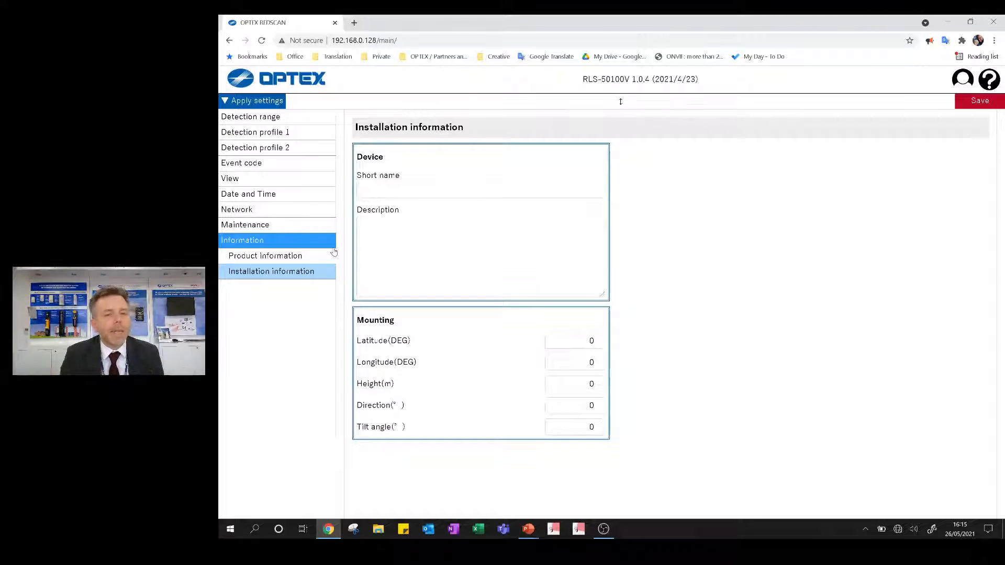
{"action": "left_click", "coordinate": [232, 180]}
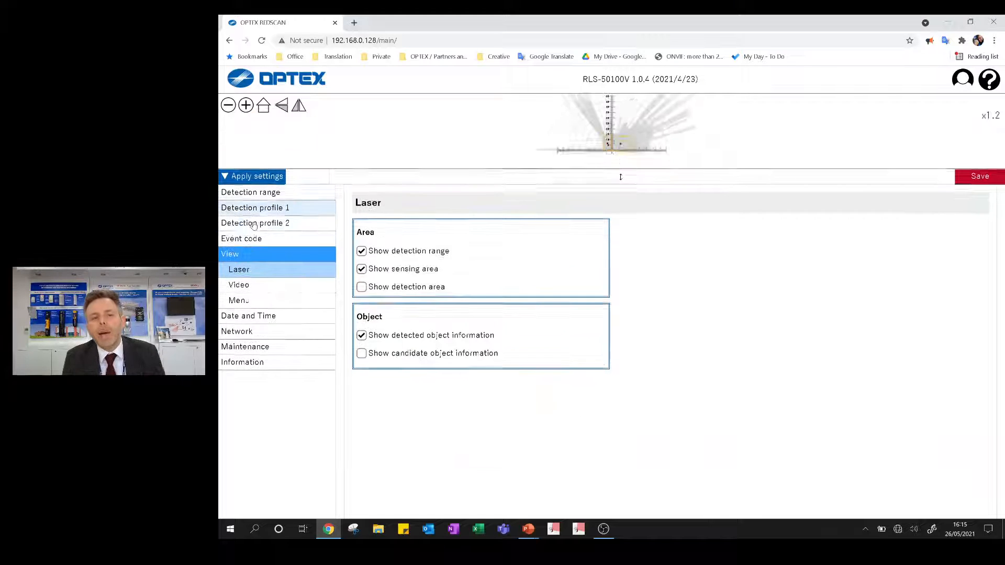
- Turn on always showing advanced settings in the view's menu options and save this to the detector
{"action": "left_click_drag", "start_coordinate": [620, 237], "coordinate": [621, 101]}
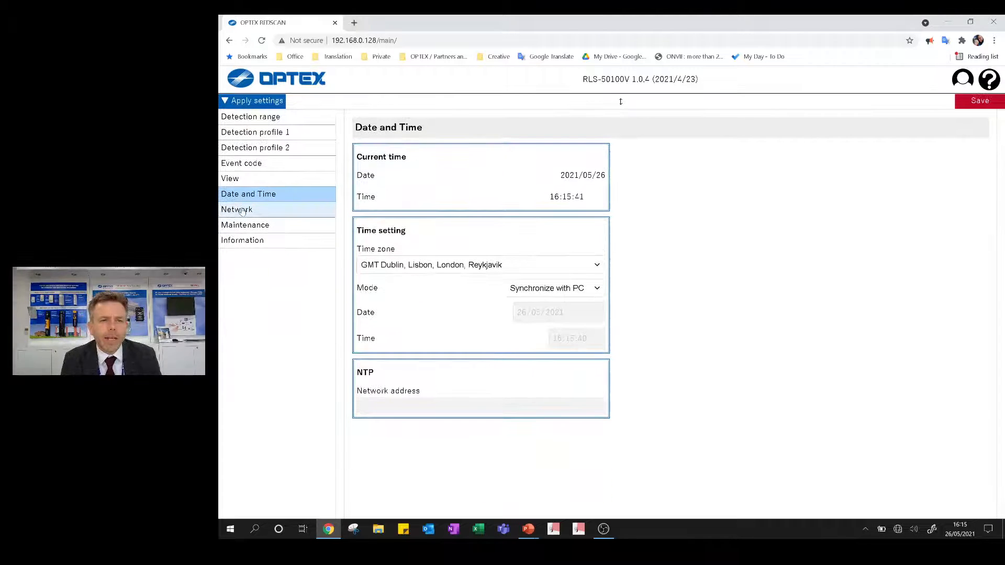
{"action": "left_click", "coordinate": [250, 179]}
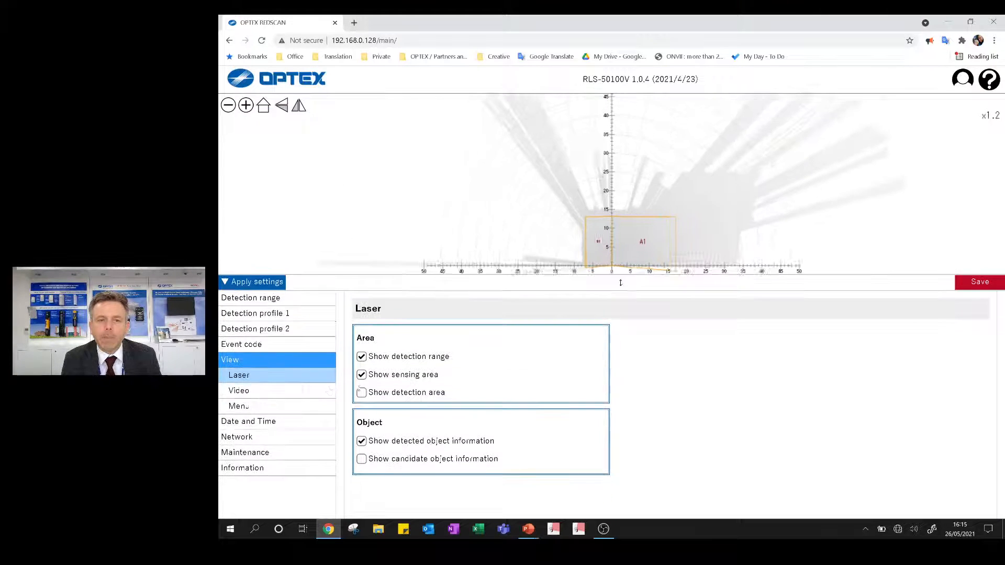
{"action": "left_click", "coordinate": [281, 426]}
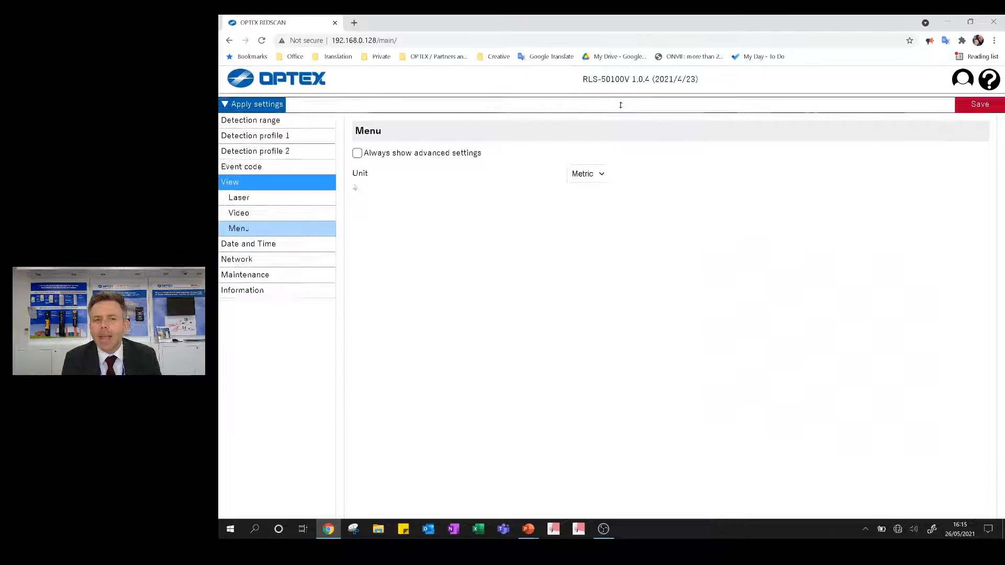
{"action": "left_click", "coordinate": [357, 150]}
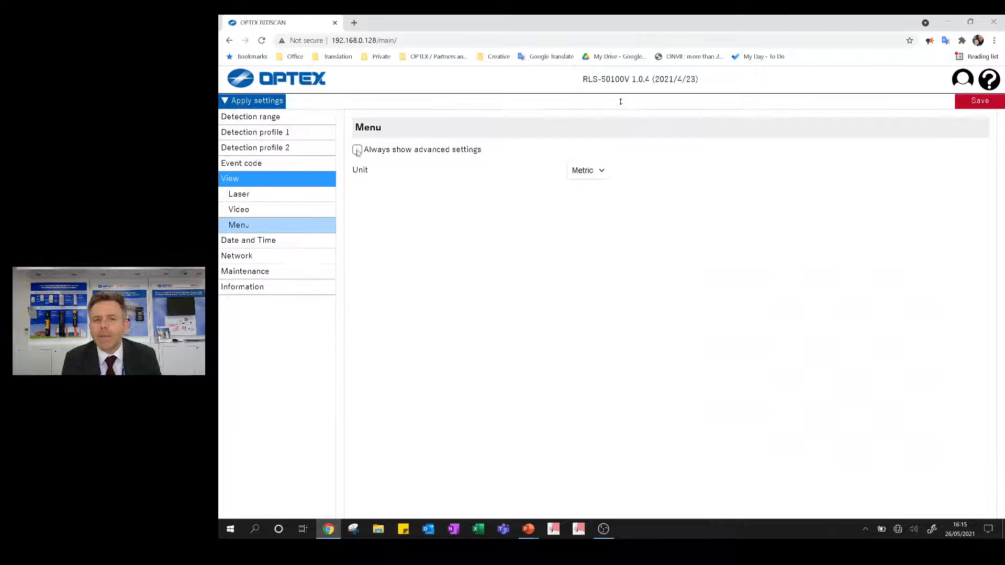
{"action": "left_click", "coordinate": [980, 102]}
{"action": "left_click", "coordinate": [581, 323]}
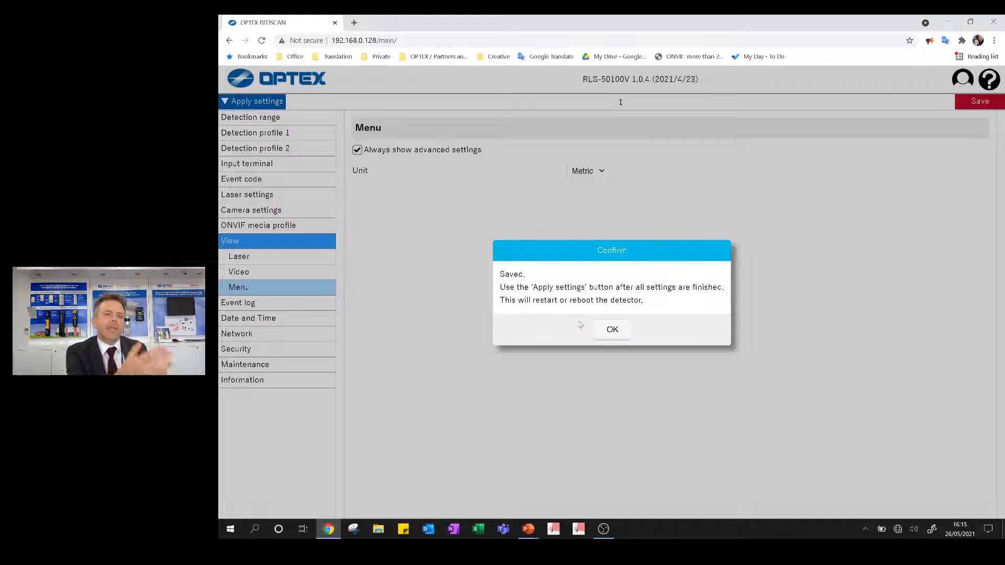
{"action": "left_click", "coordinate": [607, 331]}
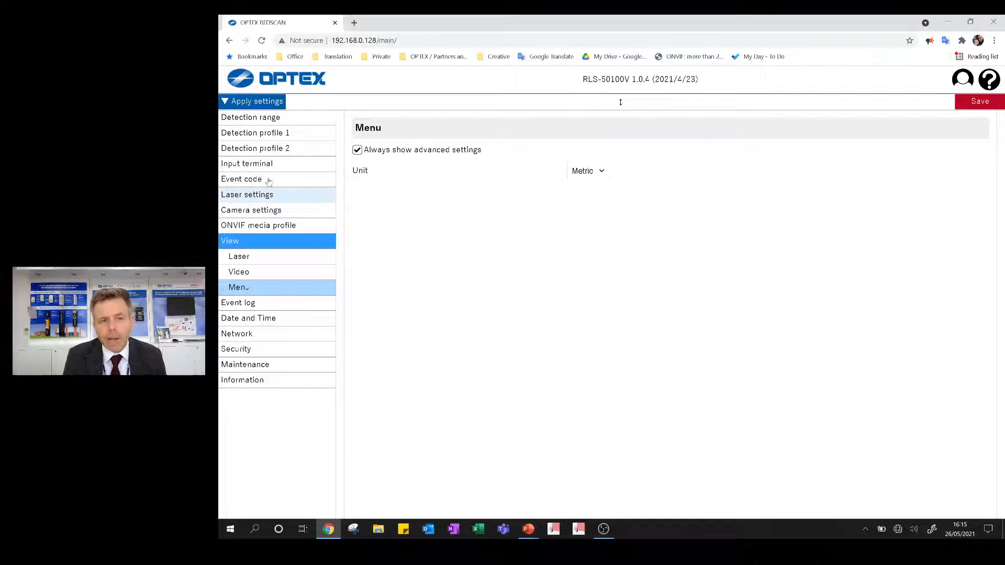
- Examine profile 1's ONVIF motion alarm settings, the available input terminal actions and the event code settings
{"action": "left_click", "coordinate": [272, 133]}
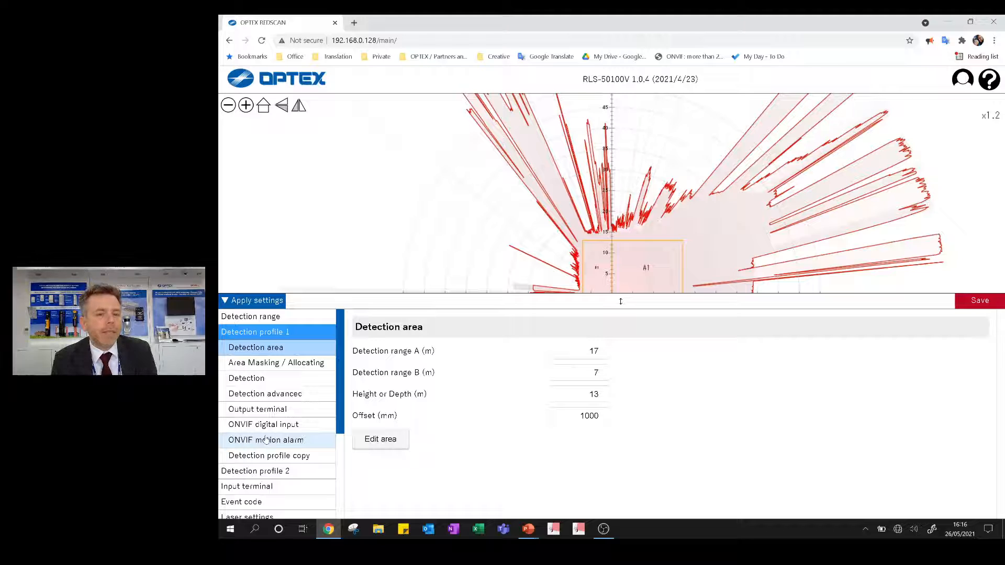
{"action": "left_click", "coordinate": [254, 440]}
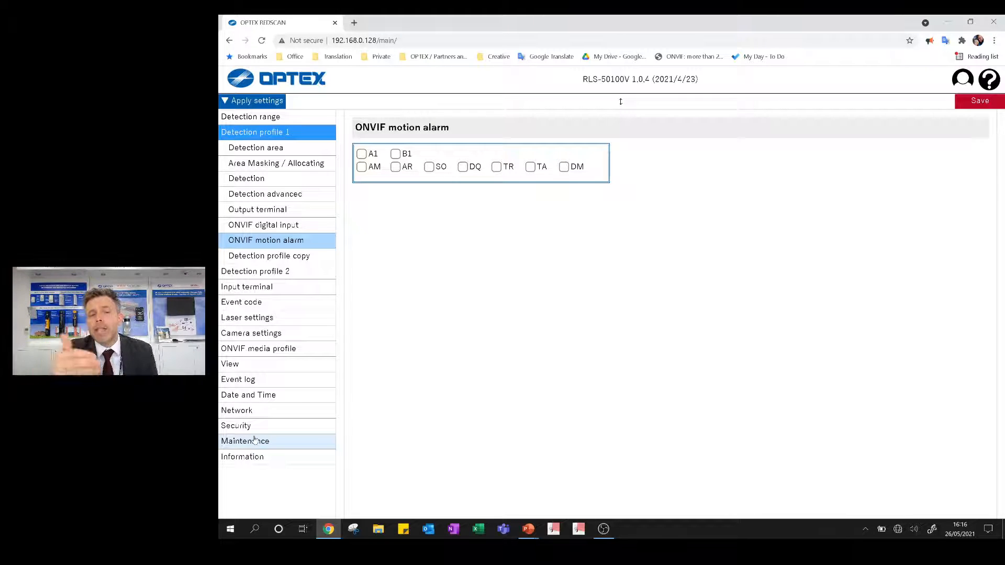
{"action": "left_click", "coordinate": [259, 291]}
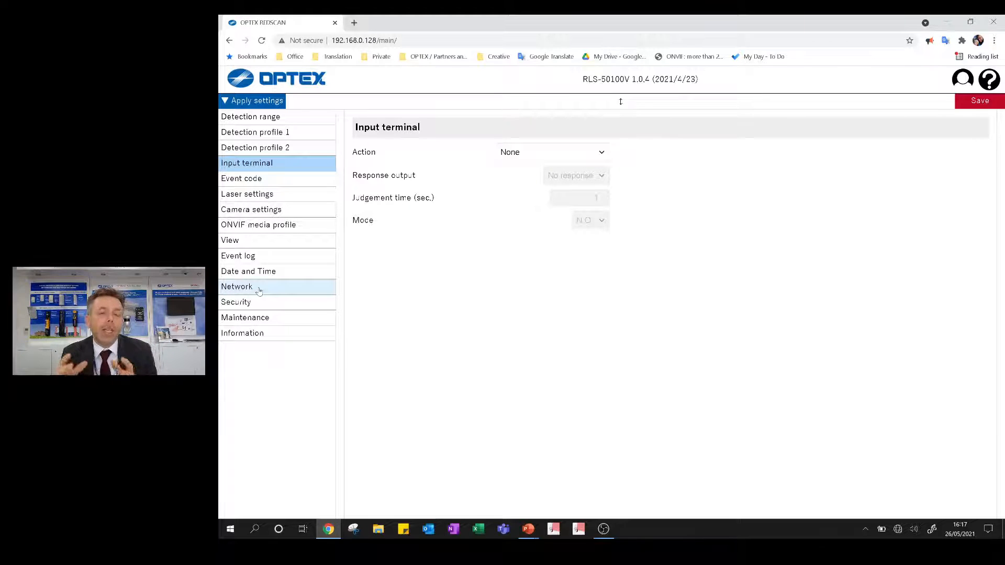
{"action": "left_click", "coordinate": [590, 156]}
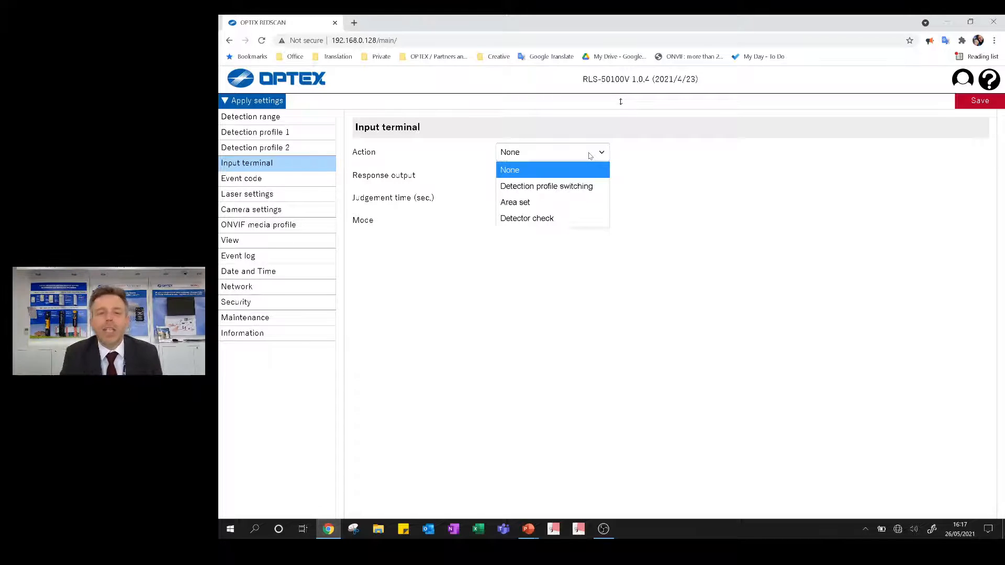
{"action": "left_click", "coordinate": [280, 181]}
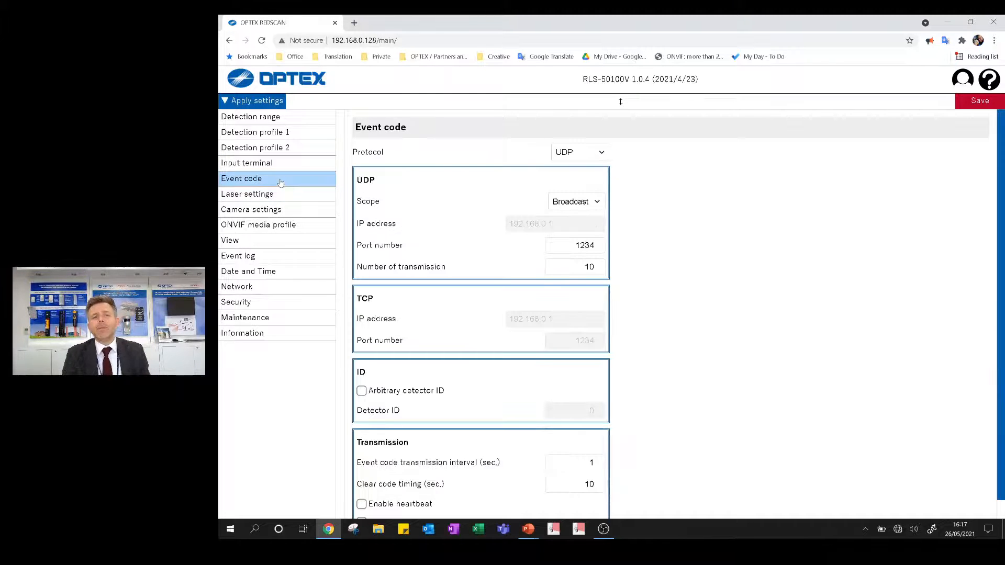
- Examine the camera's image adjustment, privacy mask and internal error notification settings, and the ONVIF media profile
{"action": "left_click", "coordinate": [243, 209]}
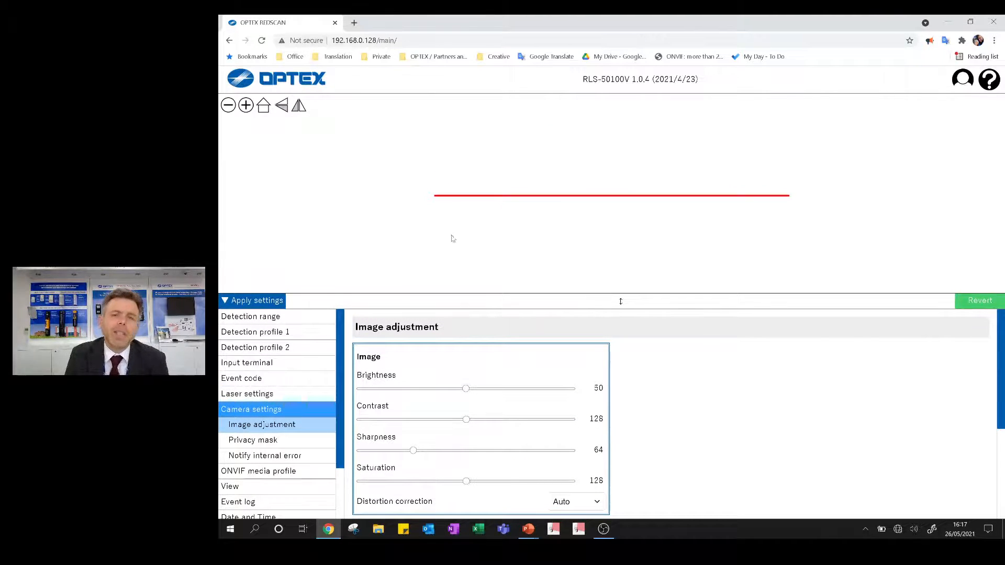
{"action": "left_click", "coordinate": [237, 443]}
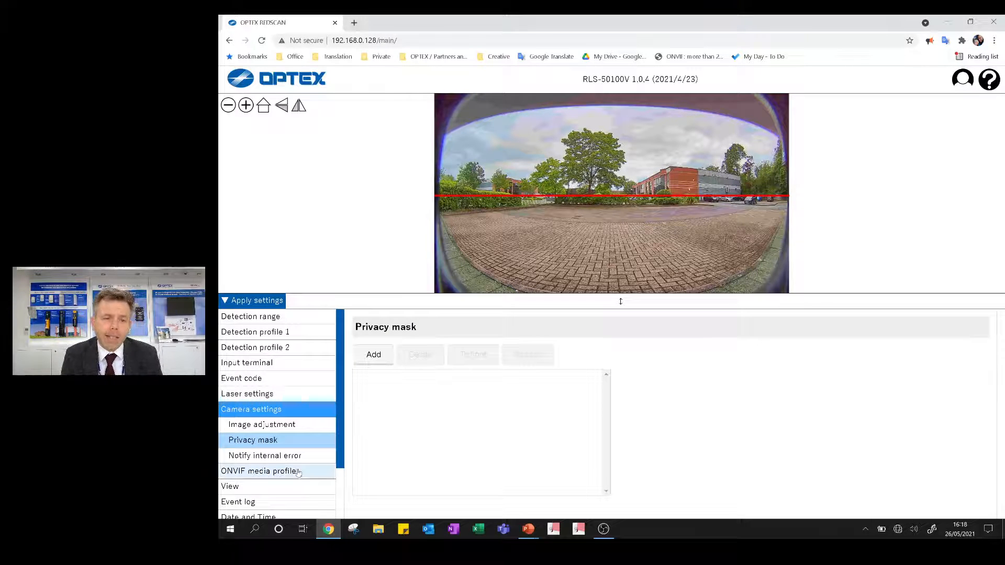
{"action": "left_click", "coordinate": [281, 457]}
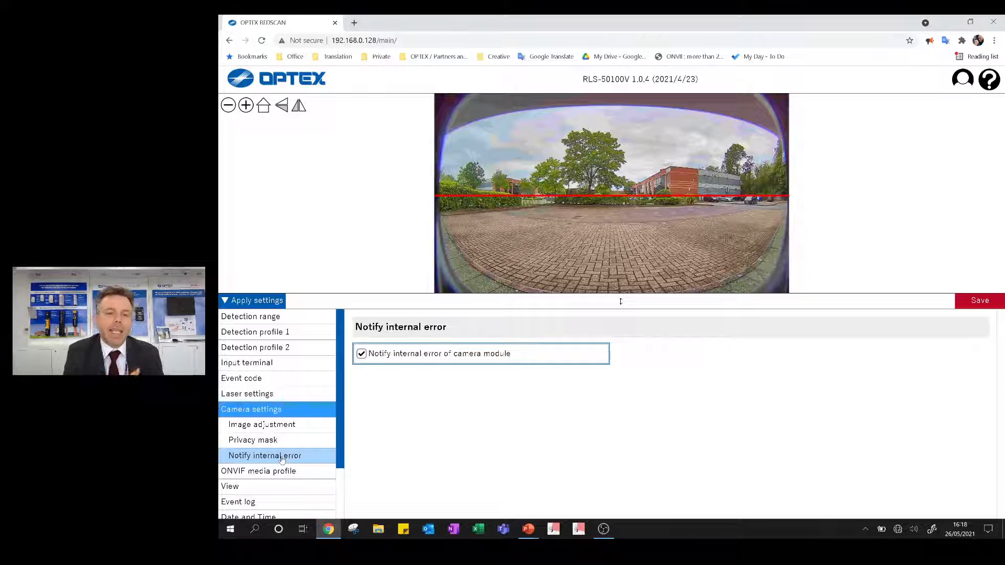
{"action": "left_click", "coordinate": [285, 471]}
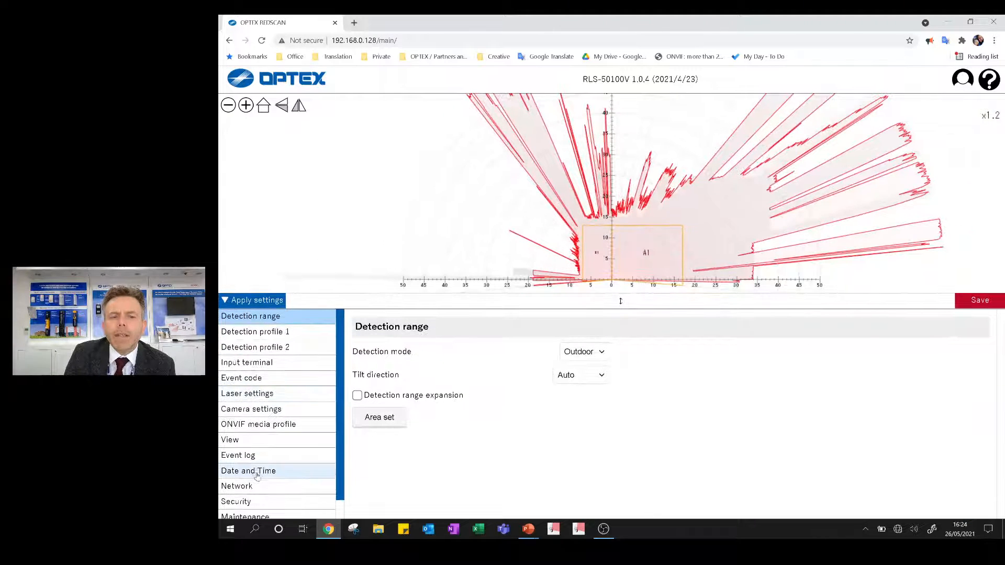
- Examine the event log's recording settings and look through its list of recorded events down to the latest entries
{"action": "left_click", "coordinate": [249, 455]}
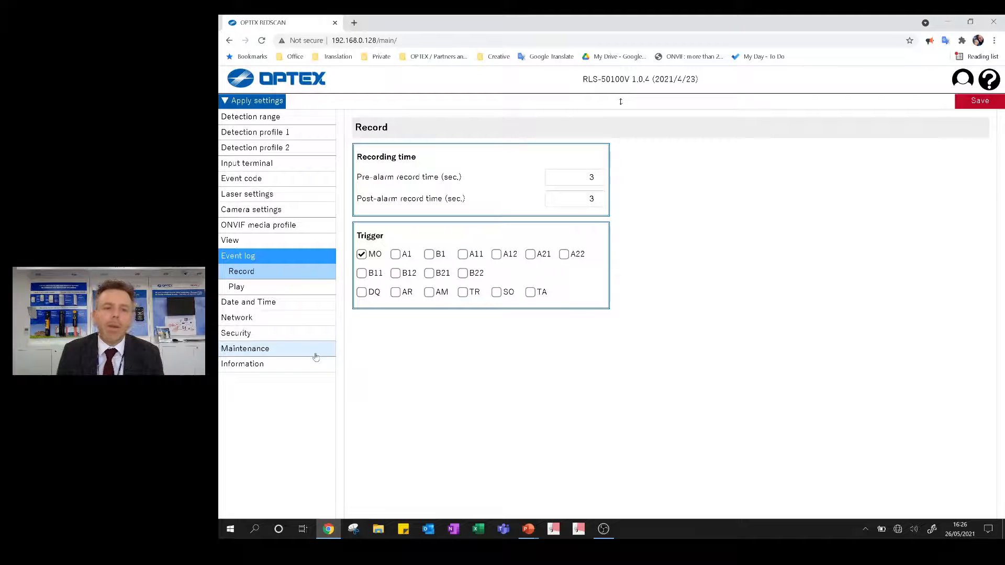
{"action": "left_click", "coordinate": [255, 287]}
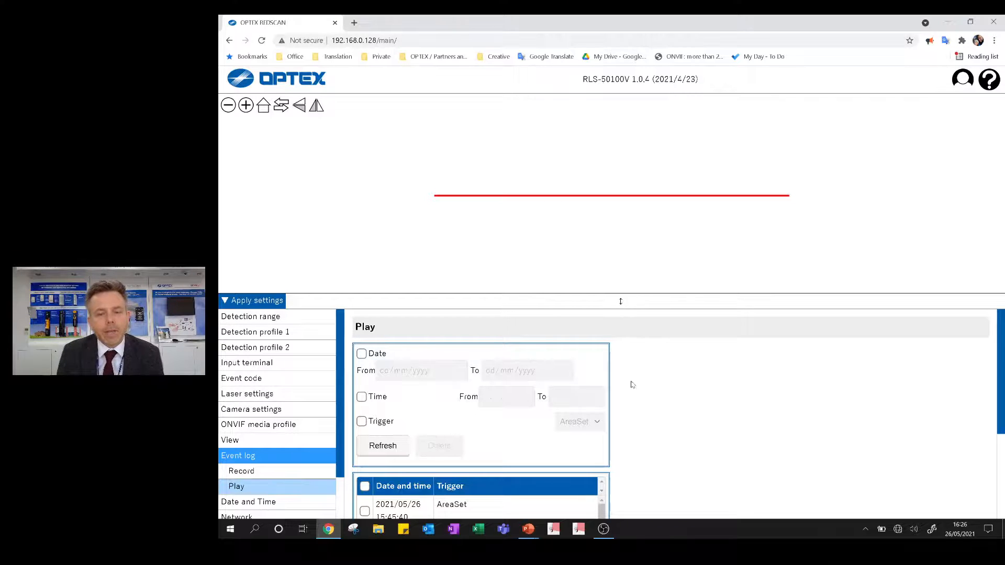
{"action": "scroll", "coordinate": [637, 395], "scroll_direction": "down", "scroll_amount": 1}
{"action": "scroll", "coordinate": [569, 398], "scroll_direction": "up", "scroll_amount": 2}
{"action": "scroll", "coordinate": [522, 399], "scroll_direction": "down", "scroll_amount": 3}
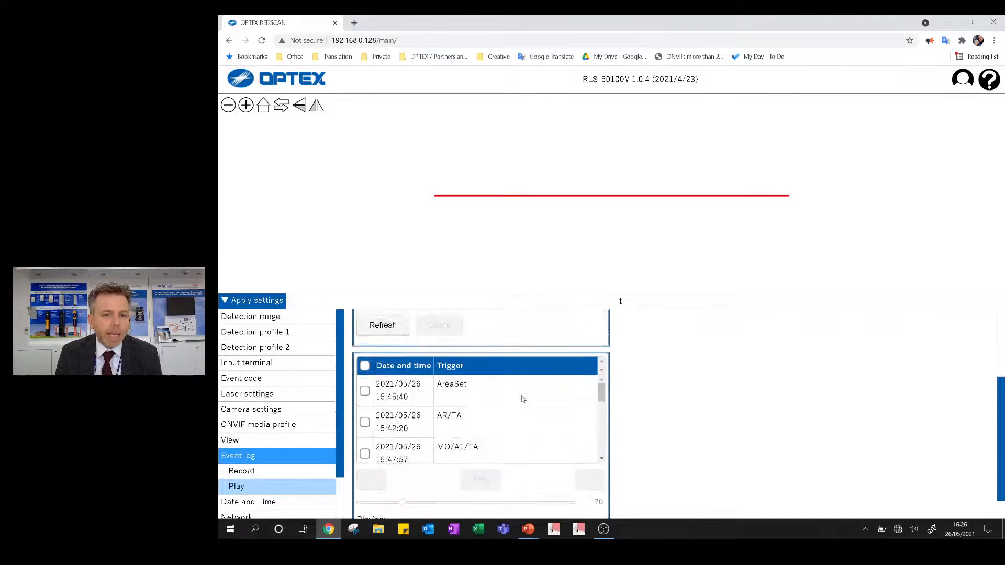
{"action": "scroll", "coordinate": [522, 399], "scroll_direction": "down", "scroll_amount": 10}
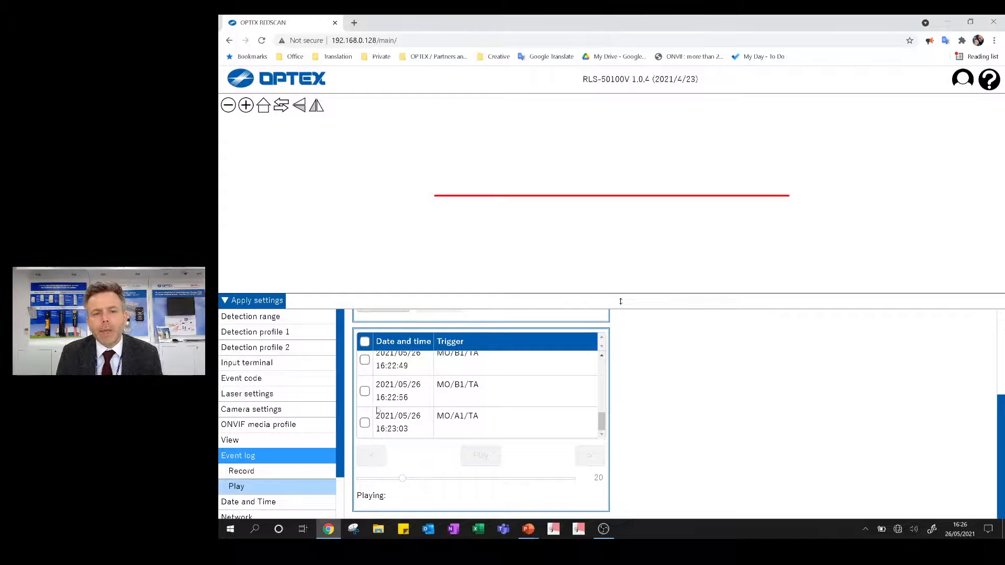
- Select the logged events of 2021/05/26 at 16:22:49, 16:22:56 and 16:23:03 and play them back
{"action": "left_click", "coordinate": [365, 360]}
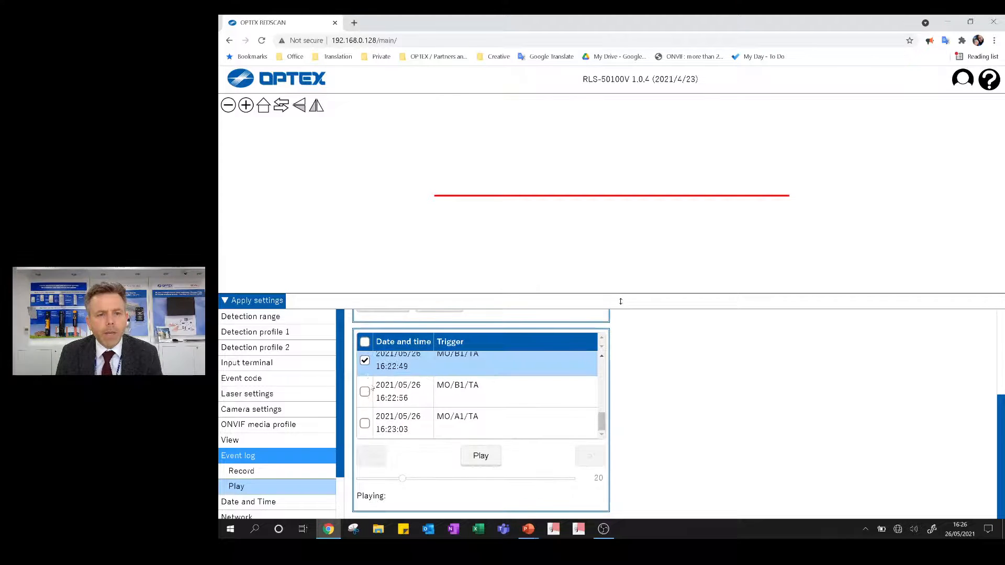
{"action": "left_click", "coordinate": [365, 392]}
{"action": "left_click", "coordinate": [365, 423]}
{"action": "left_click", "coordinate": [480, 455]}
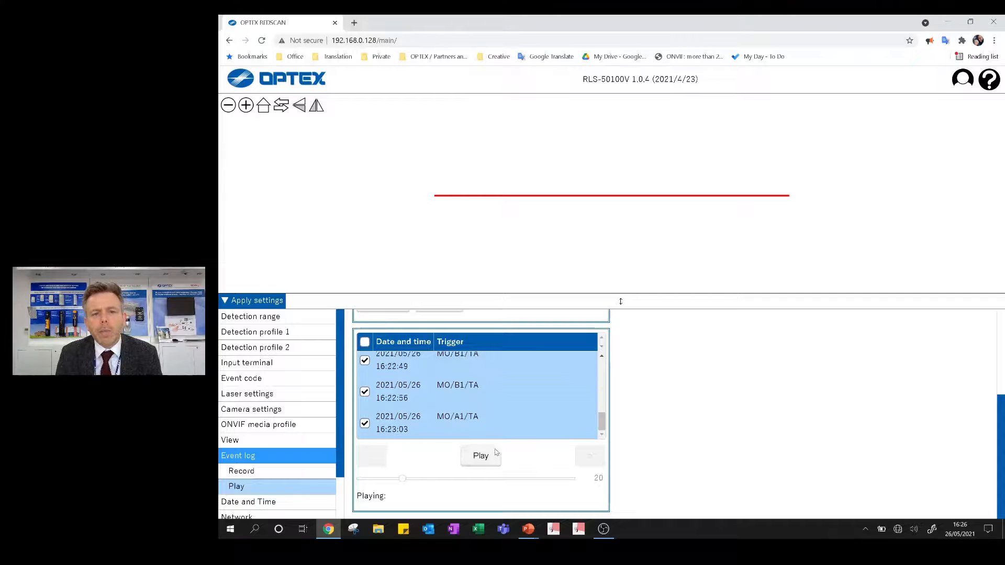